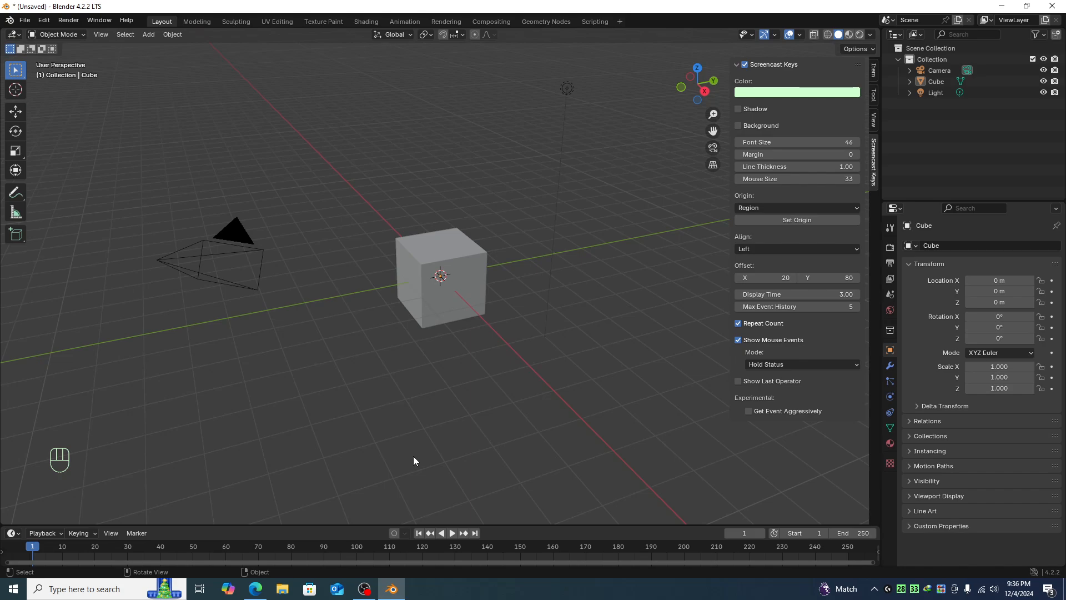
- Delete the default cube from the scene
click(434, 303)
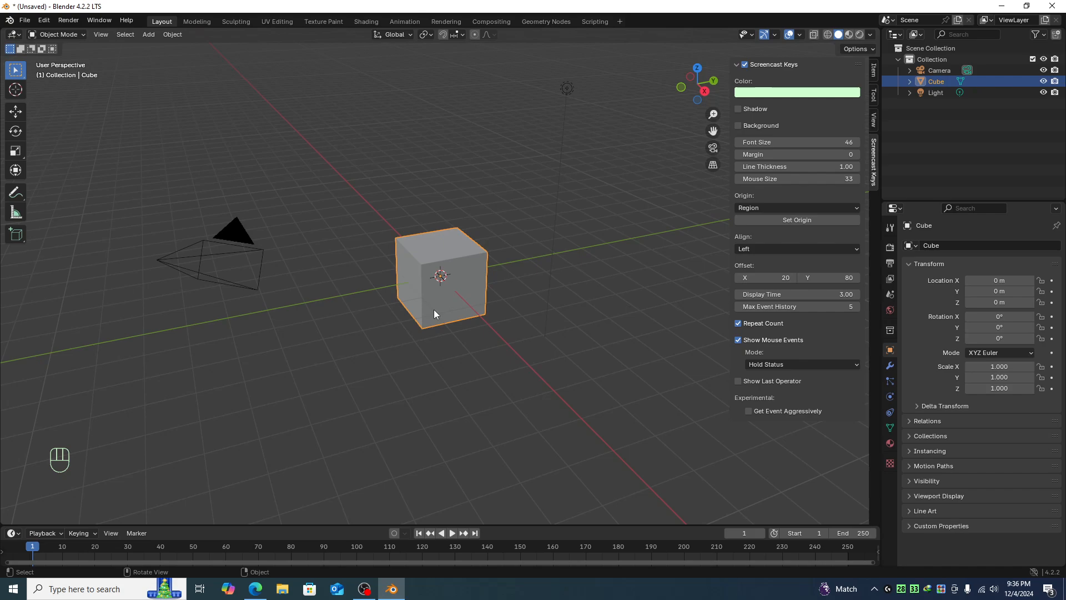
key(Delete)
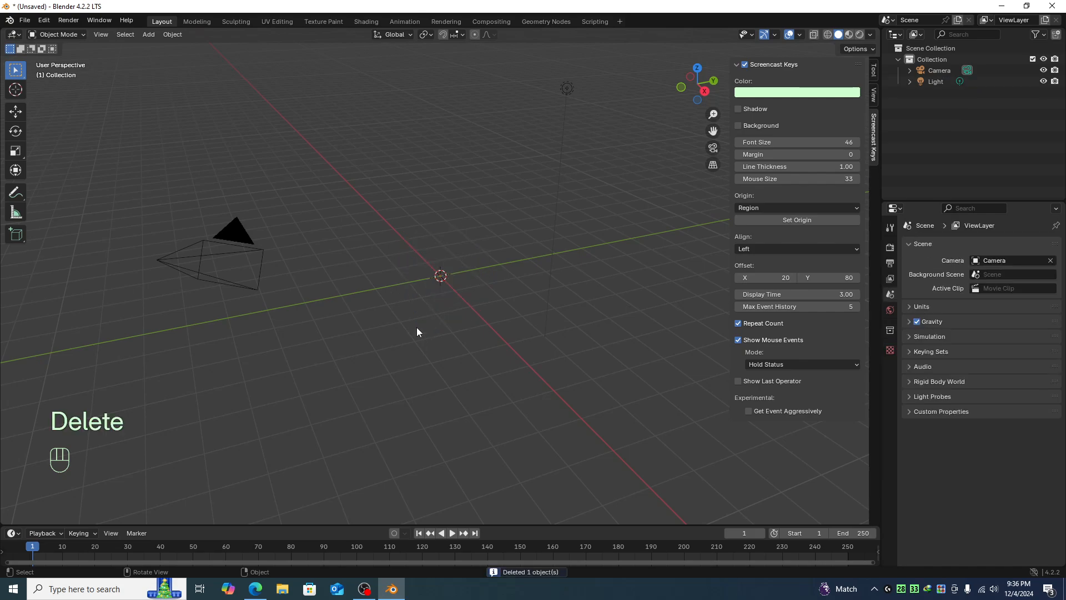
- Add a torus mesh at the scene origin
key(shift+a)
mouse_move(411, 340)
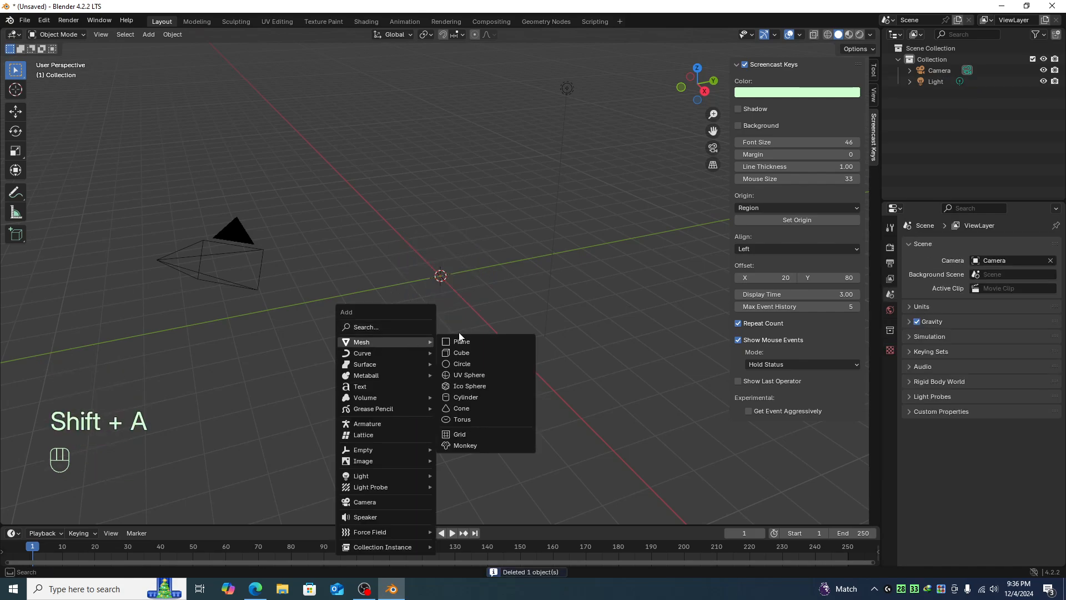
click(478, 421)
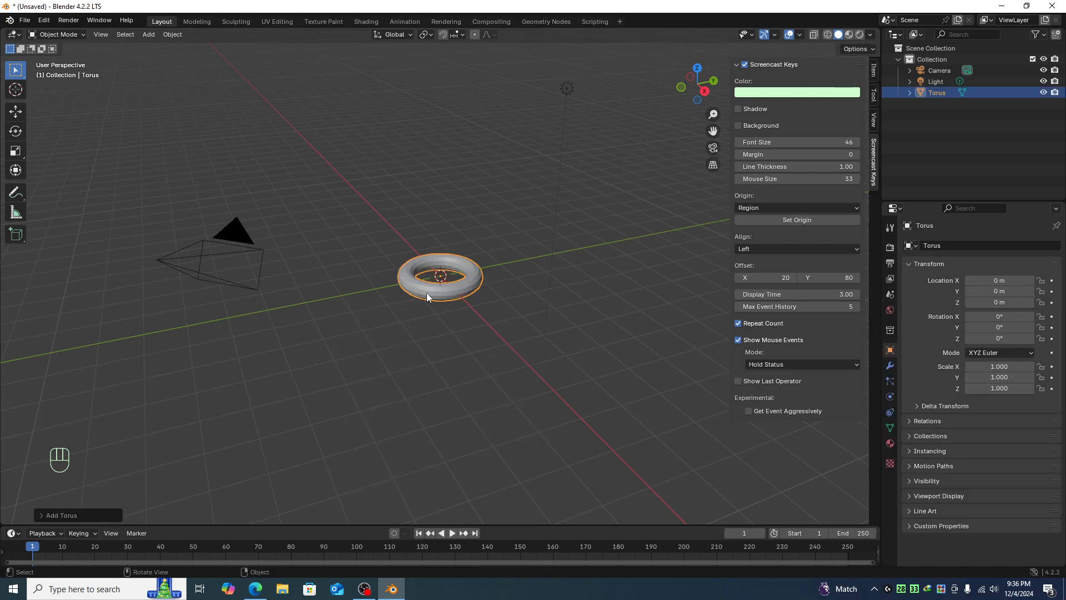
- Set the new torus's major segments to 40
click(71, 519)
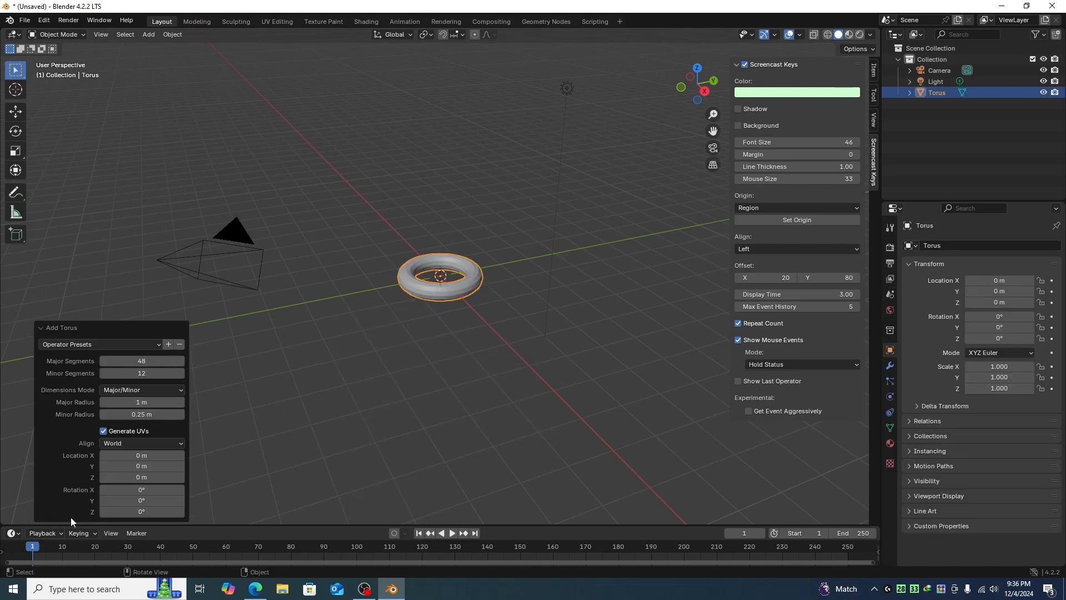
click(129, 362)
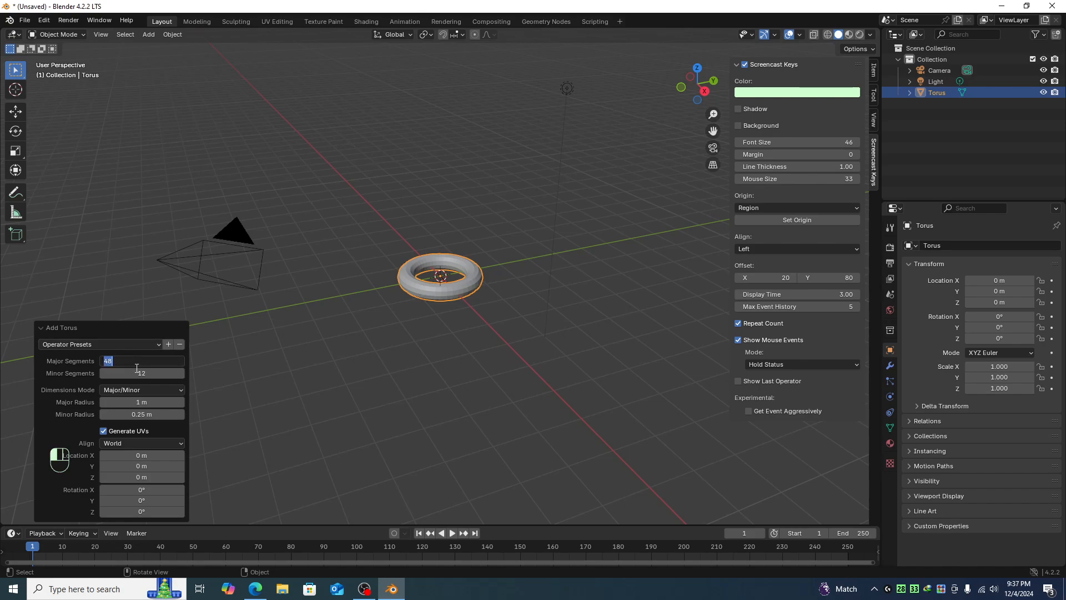
text(40)
key(Return)
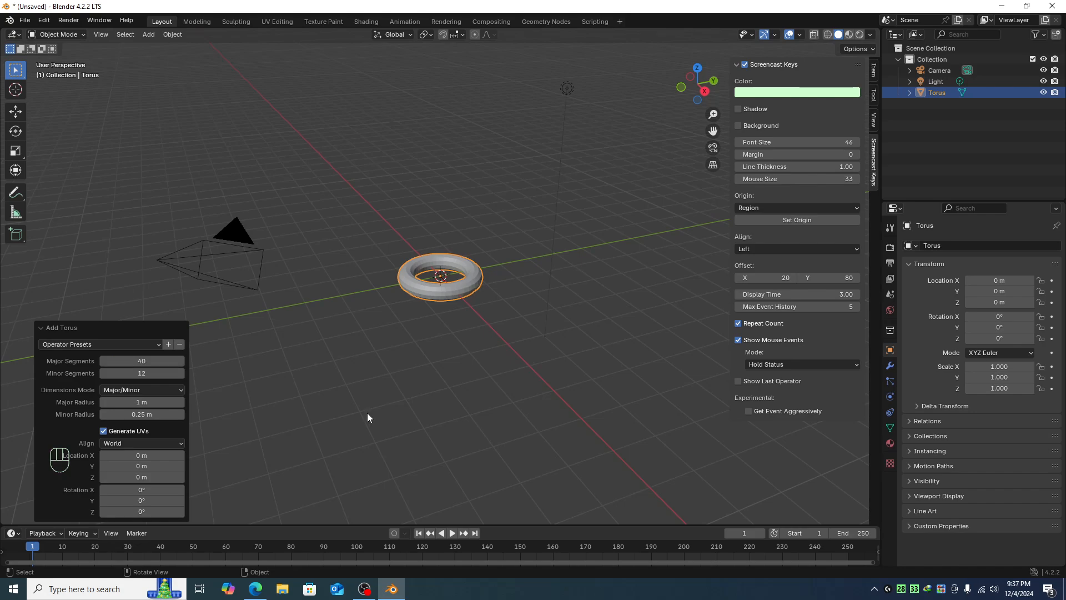
- Set the torus's minor segments to 16
click(170, 374)
text(11)
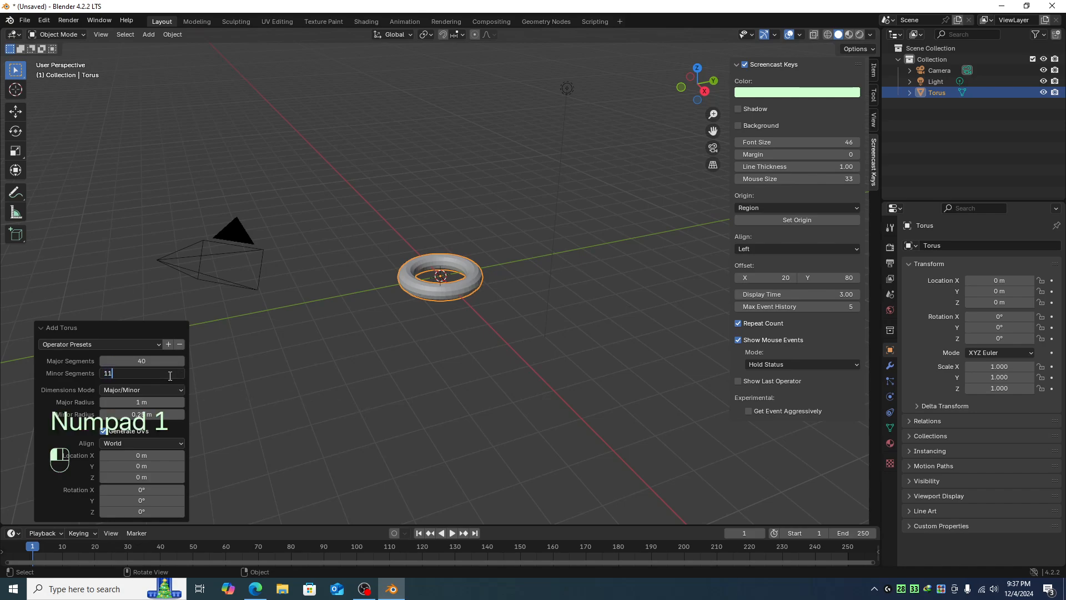
key(BackSpace)
text(6)
key(Return)
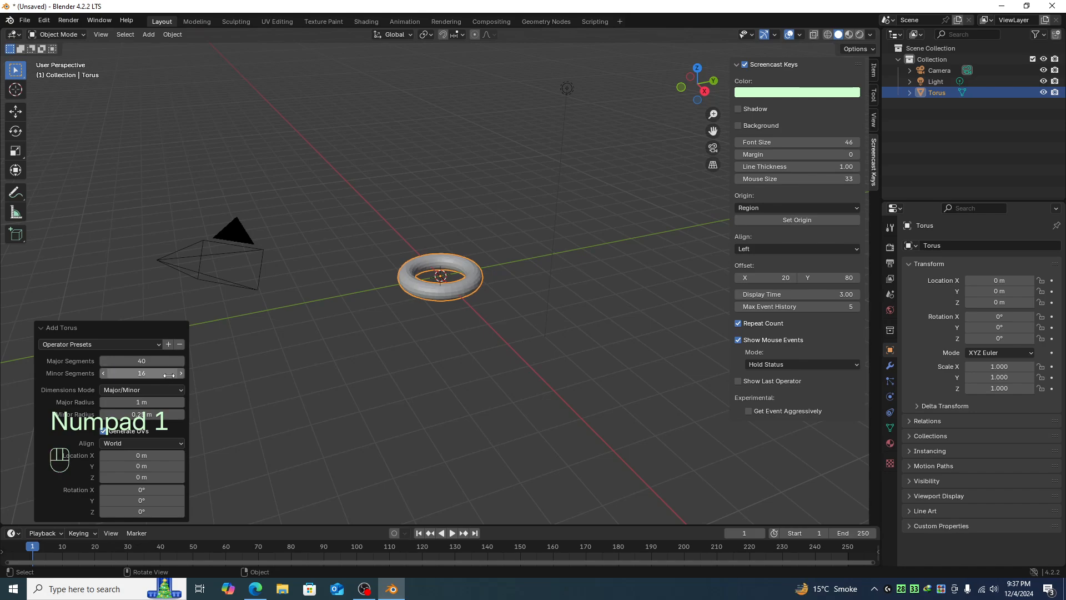
- Enlarge the torus's major and minor radii and reselect the torus
click(134, 403)
drag(135, 403, 176, 415)
click(480, 396)
middle_drag(465, 345, 461, 308)
click(477, 309)
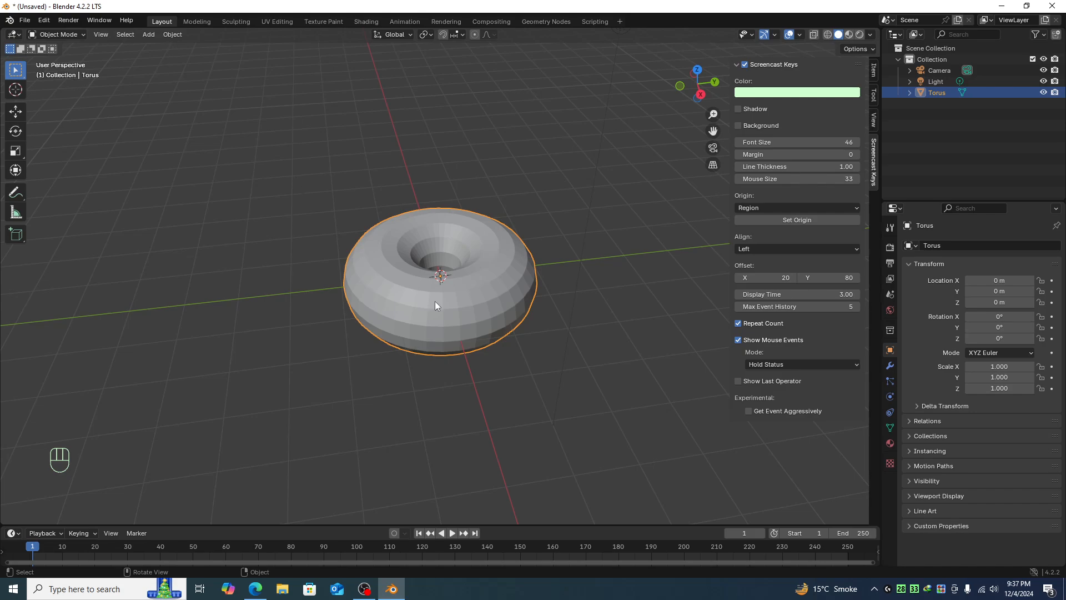
- In Edit Mode, deselect everything and select random vertices of the torus
key(Tab)
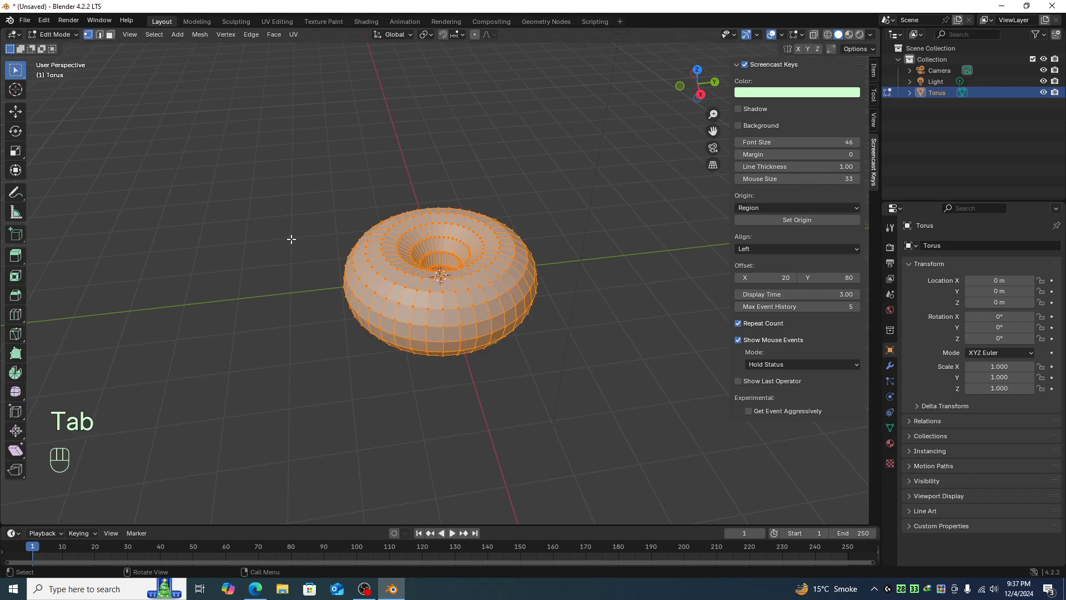
click(262, 213)
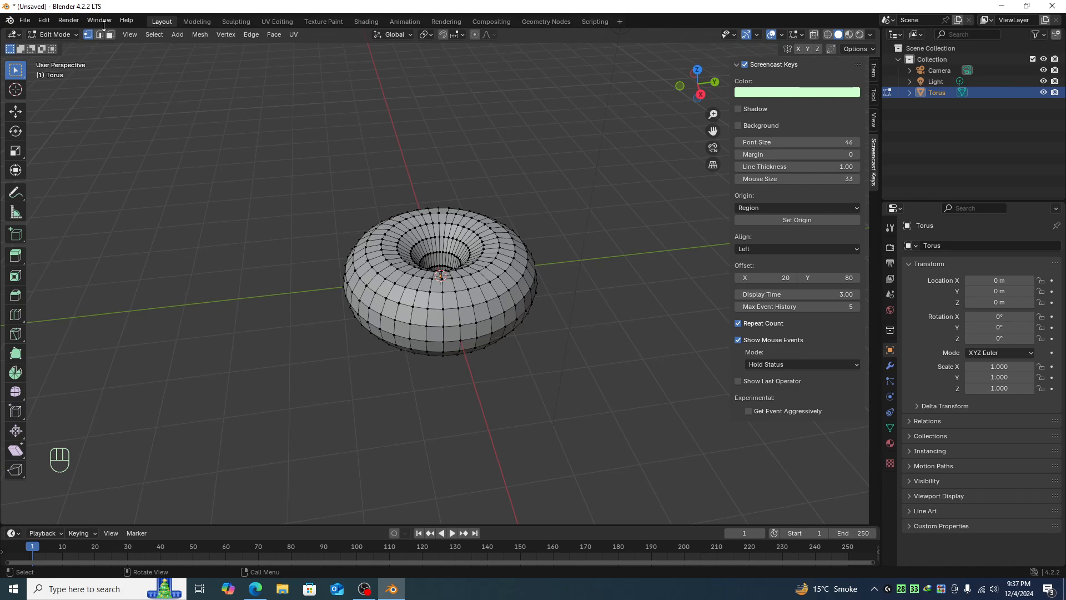
click(155, 34)
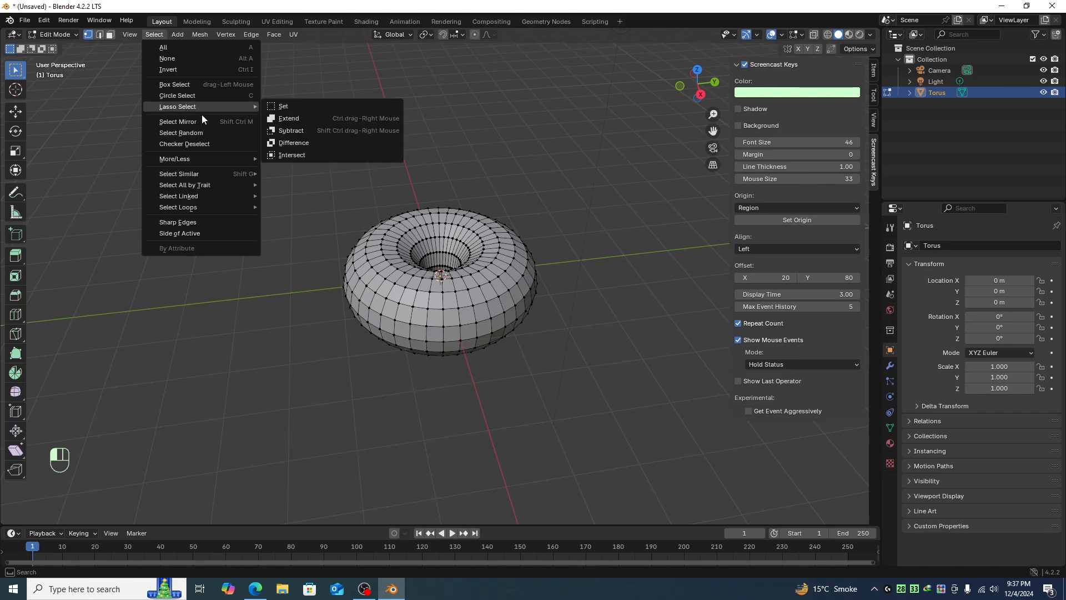
click(198, 135)
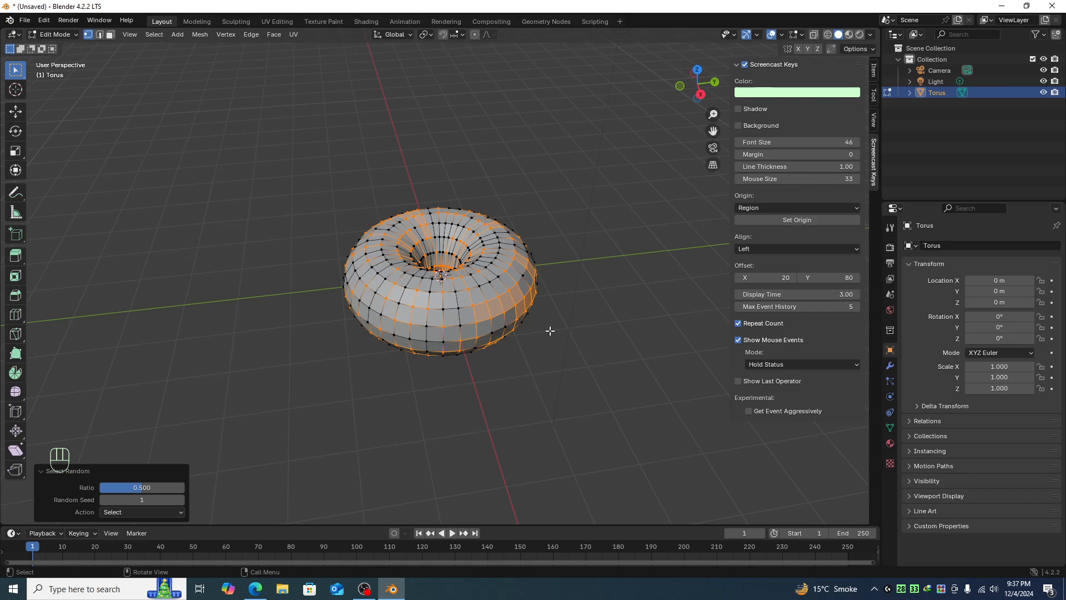
- Scale the randomly selected vertices to about 0.956 and return to Object Mode
key(s)
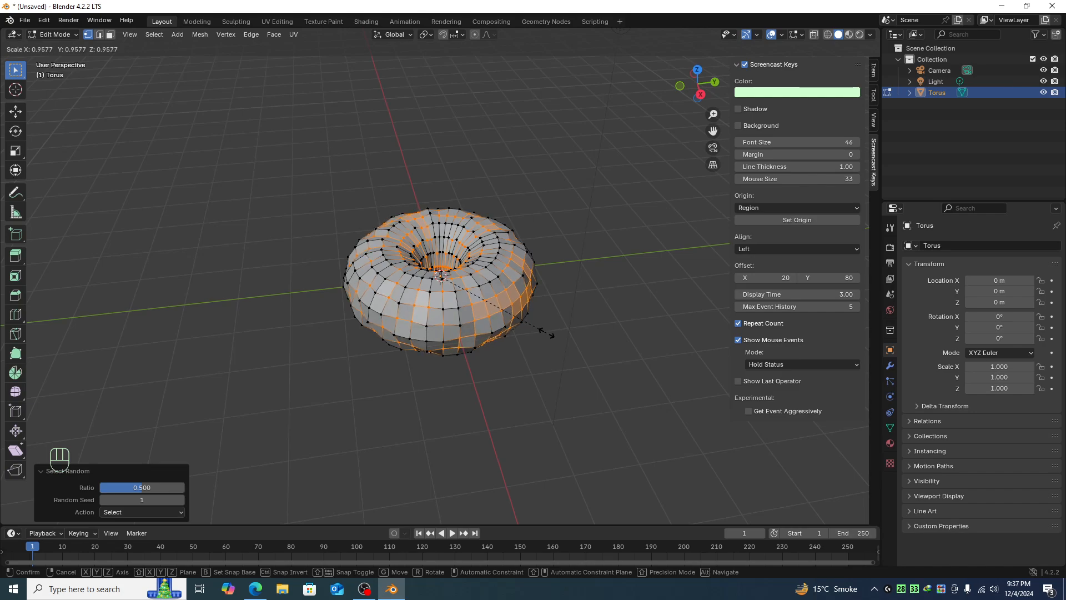
click(546, 333)
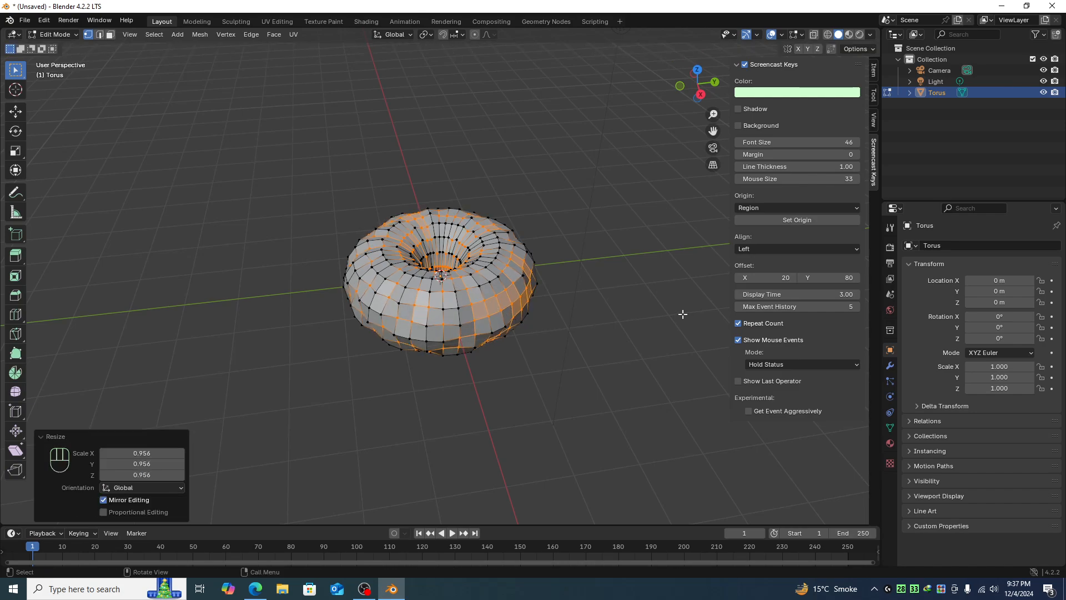
key(Tab)
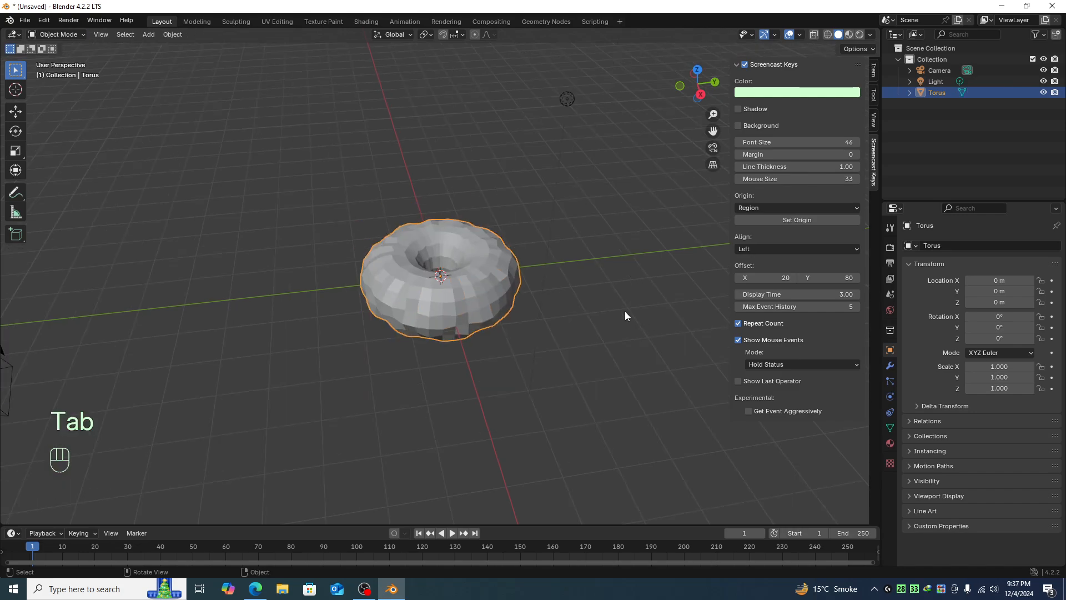
- Add a Subdivision Surface modifier to the torus
middle_drag(625, 316, 551, 285)
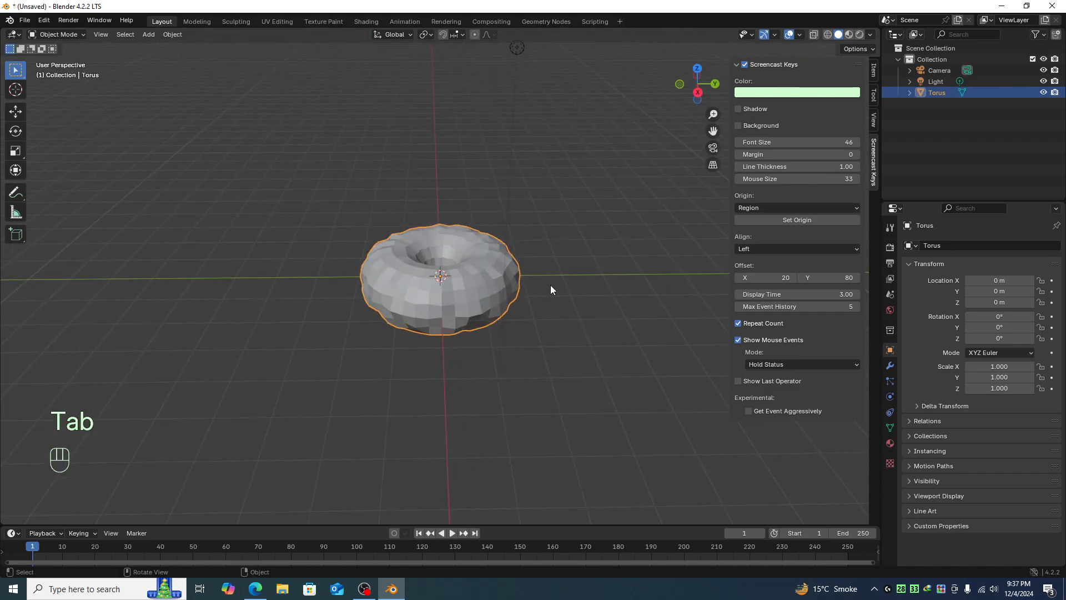
click(722, 282)
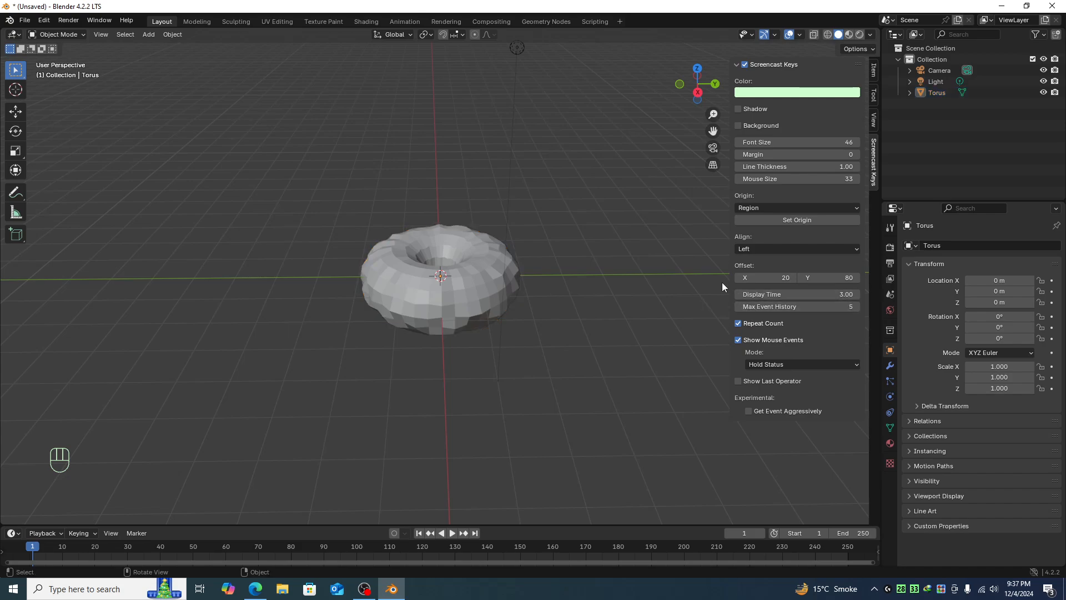
click(890, 366)
click(961, 246)
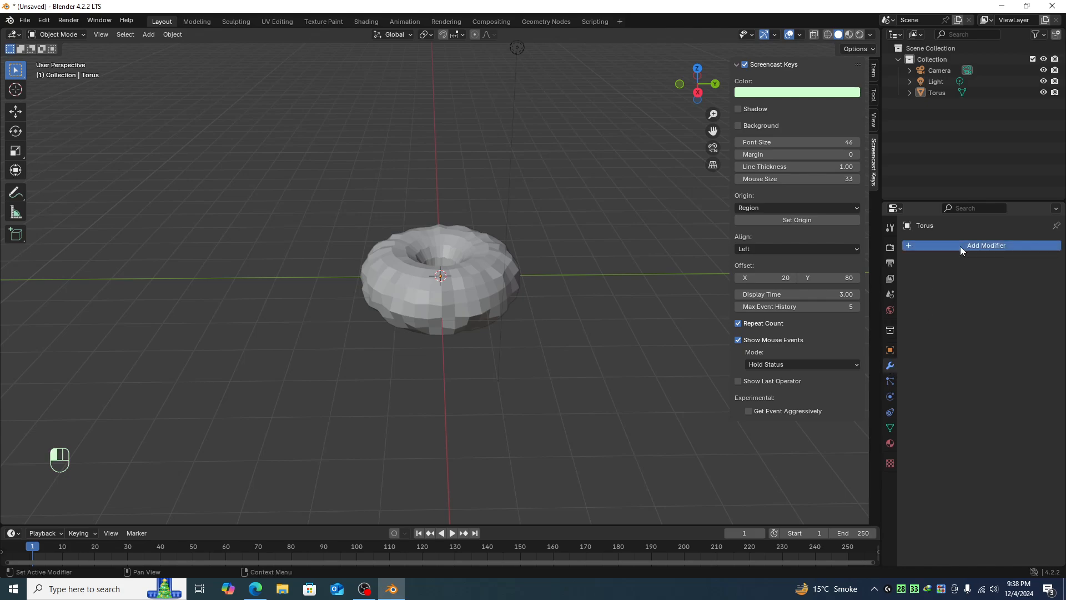
mouse_move(915, 277)
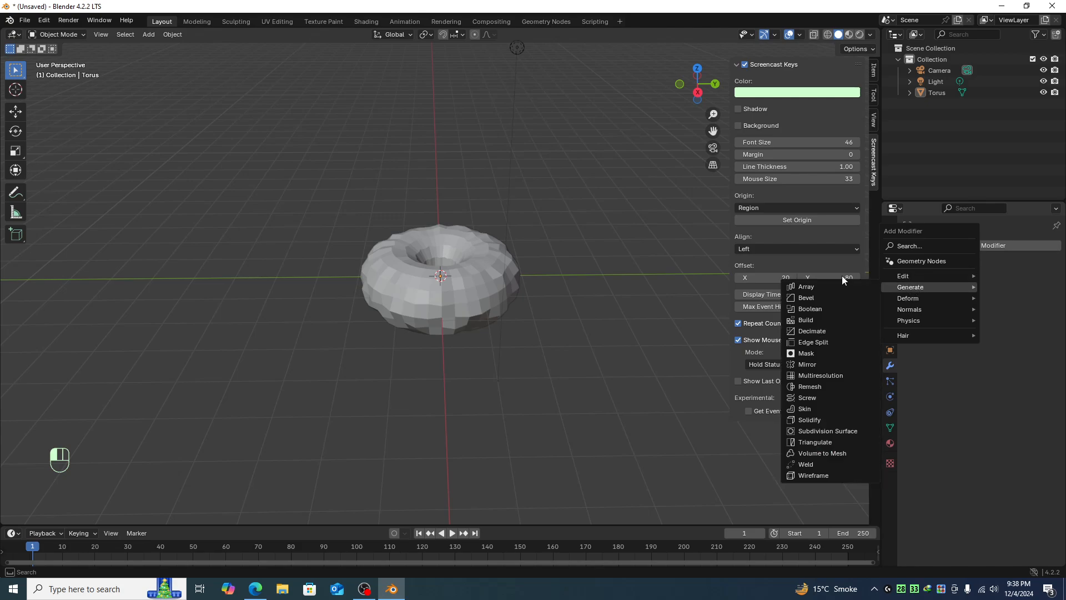
click(827, 432)
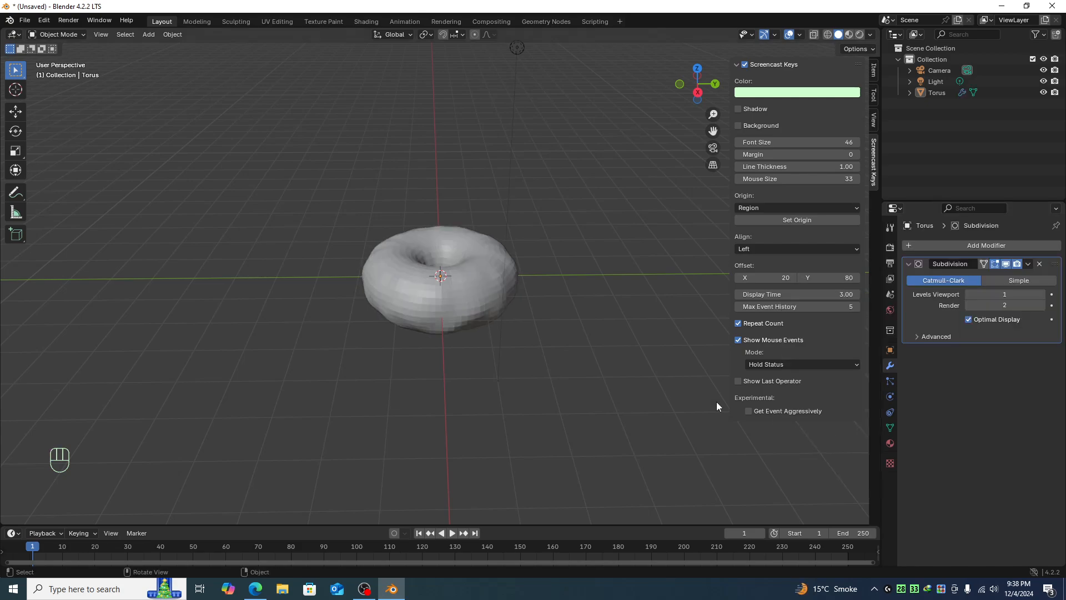
- Set the Subdivision modifier's viewport levels to 2
click(1042, 294)
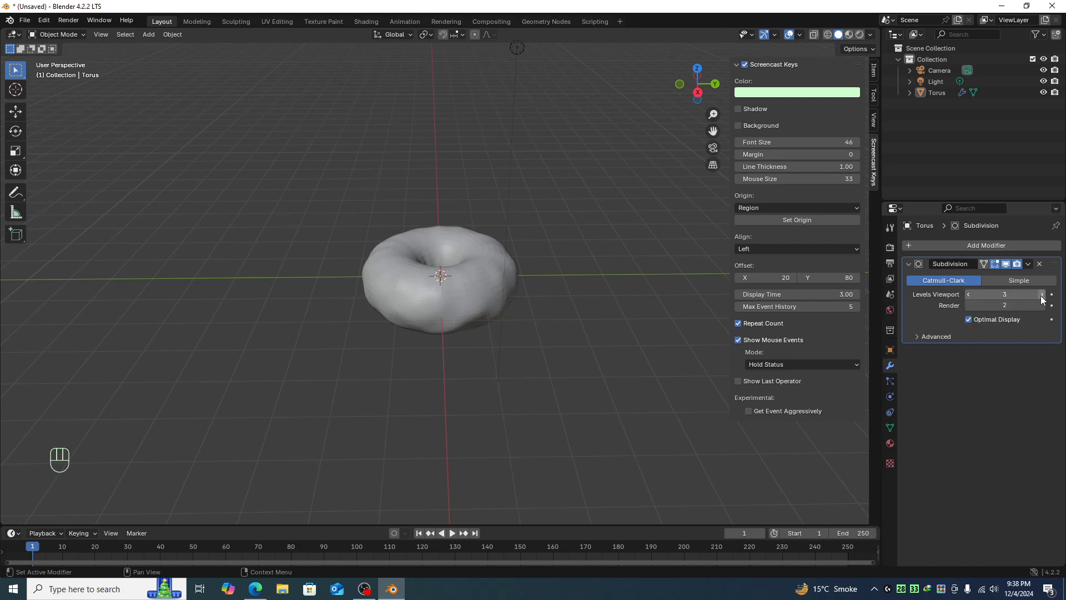
scroll(584, 280, up, 3)
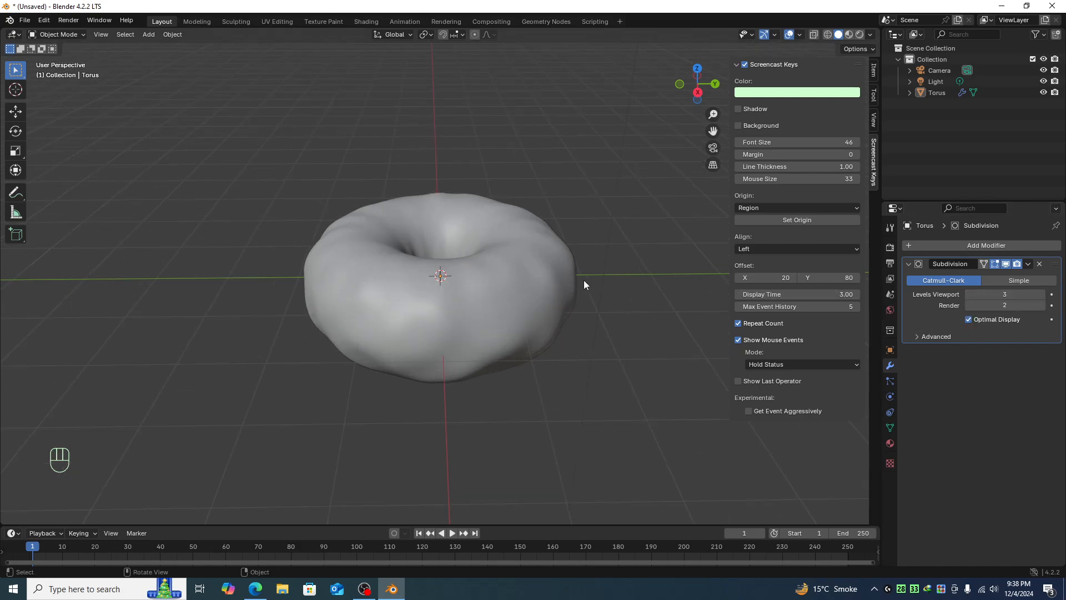
click(968, 293)
- In Edit Mode, box-select the upper half of the torus from the front X-ray view
scroll(592, 326, up, 1)
scroll(592, 326, down, 2)
middle_drag(511, 325, 605, 256)
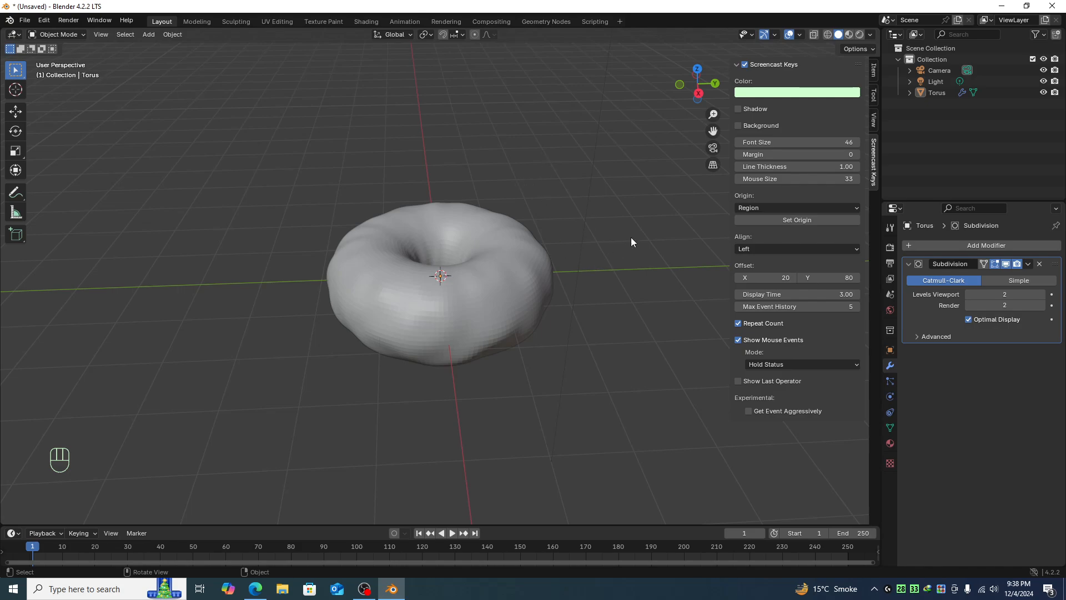
click(510, 289)
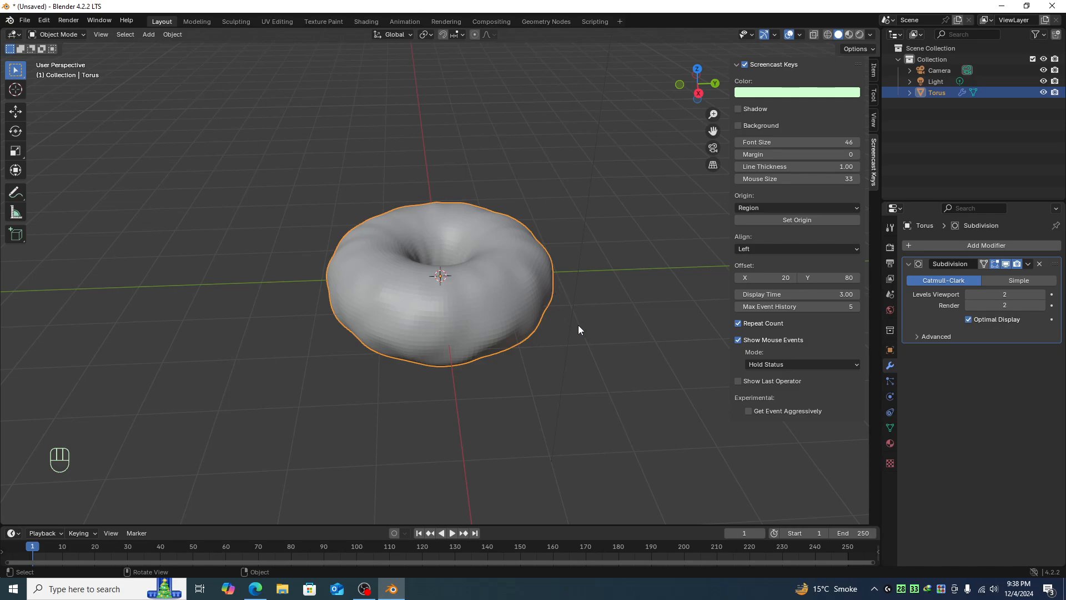
key(Tab)
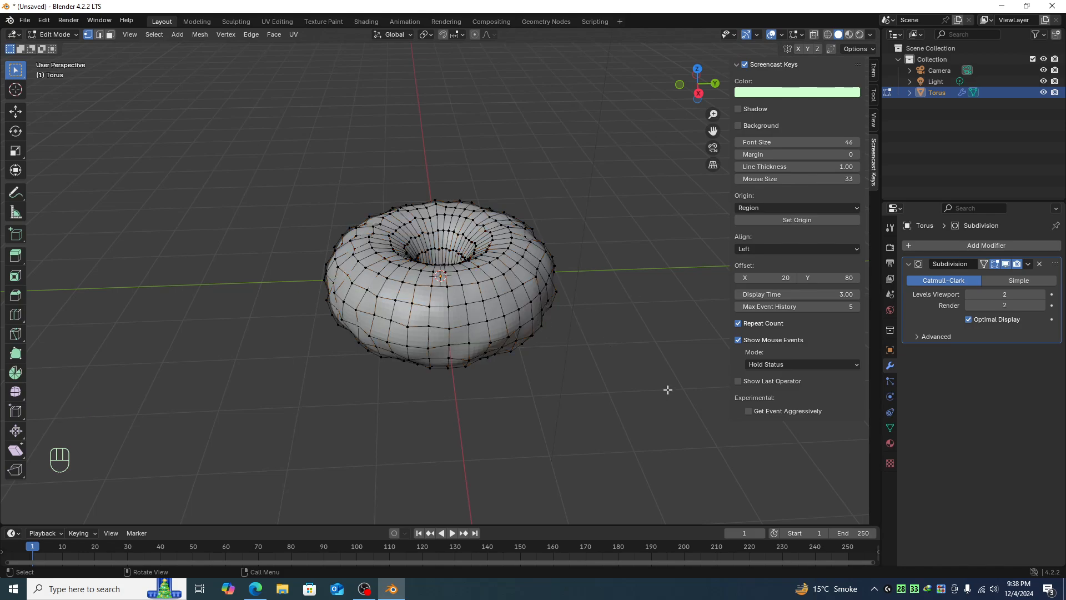
key(KP_1)
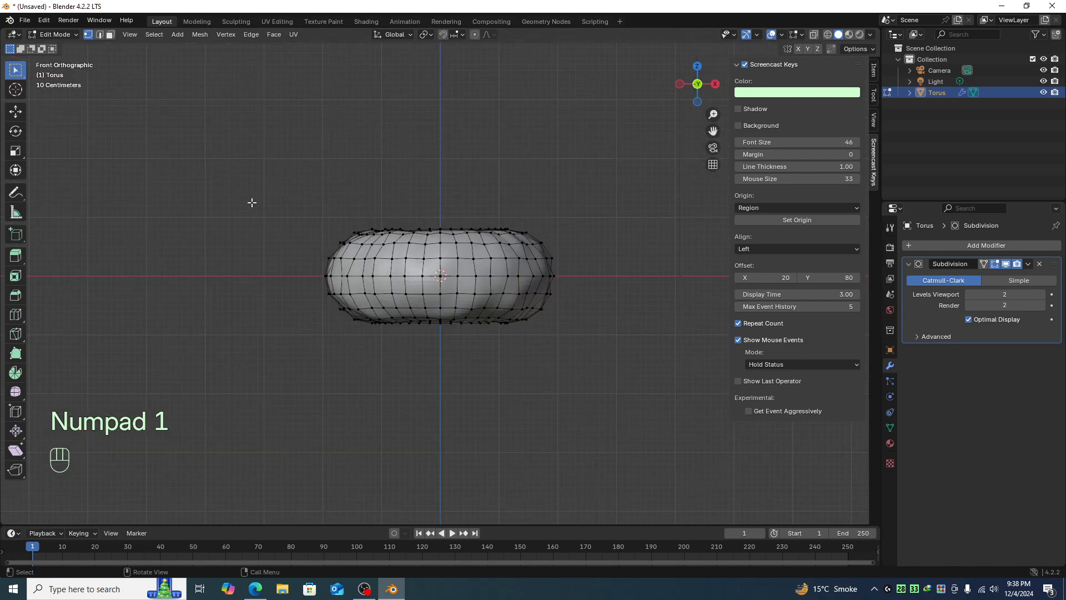
key(alt+z)
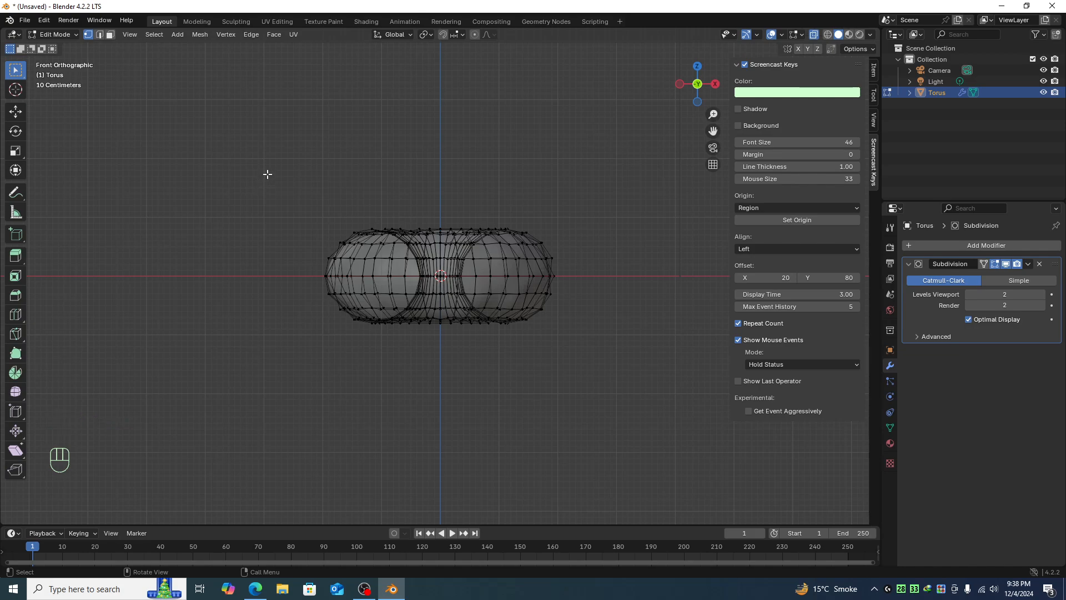
drag(253, 164, 616, 287)
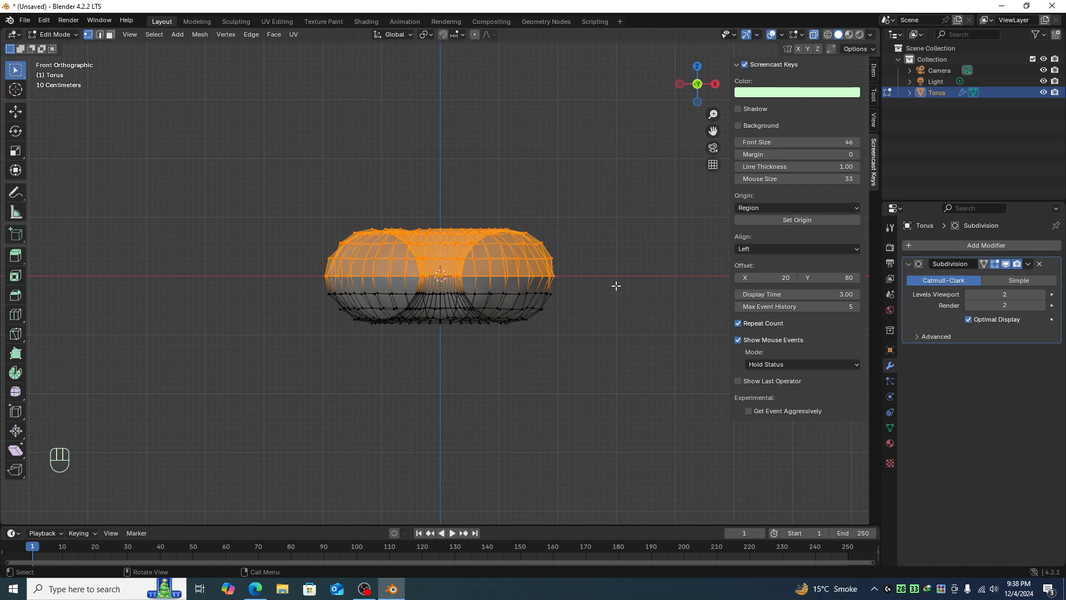
- Duplicate the upper half in place, separate the copy into its own object, and leave Edit Mode
key(shift+d)
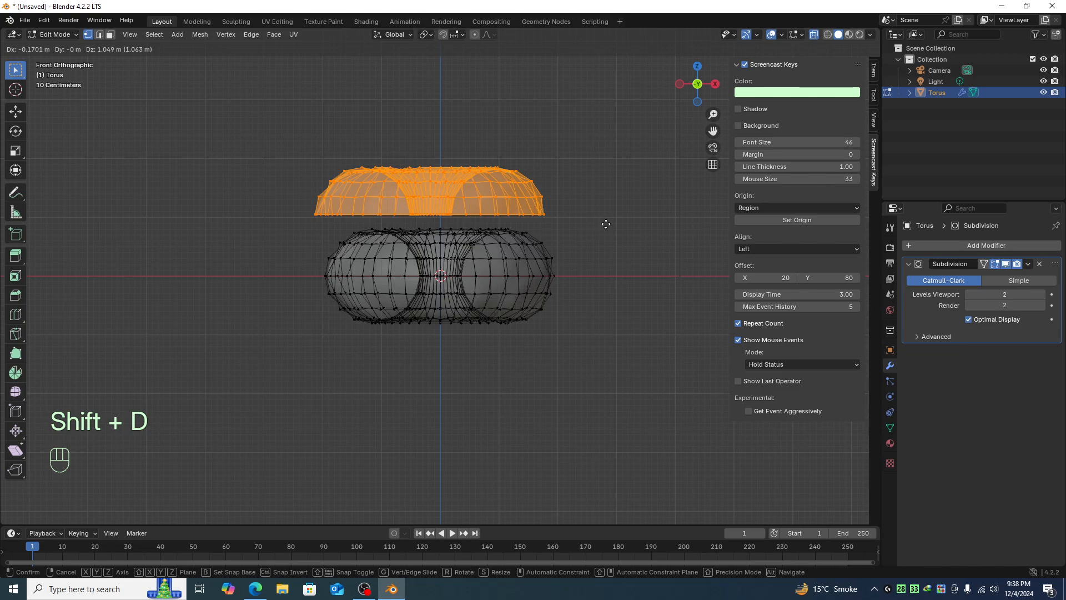
right_click(607, 187)
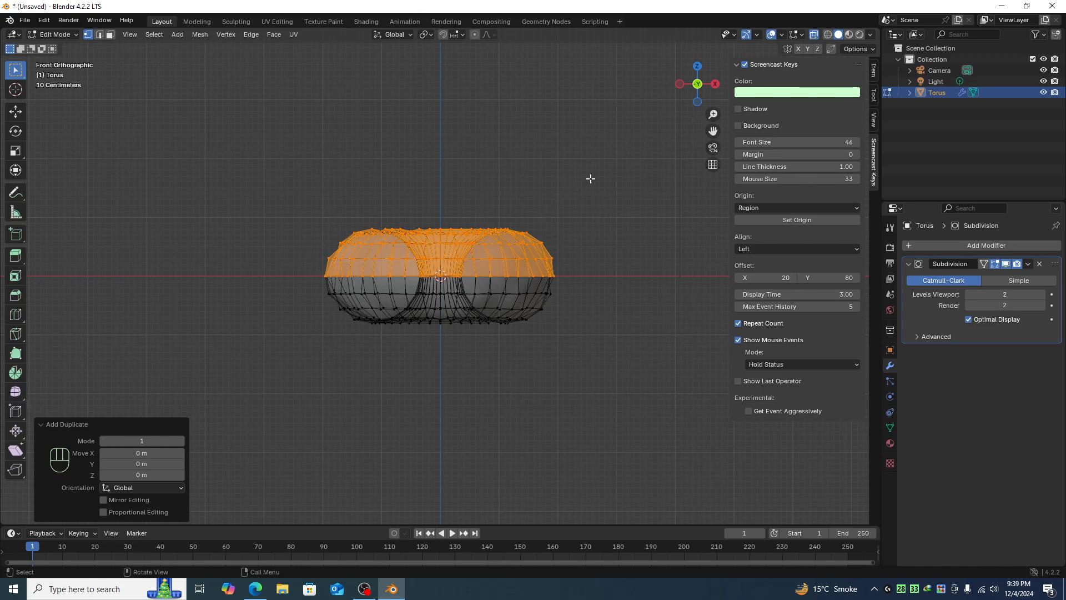
key(p)
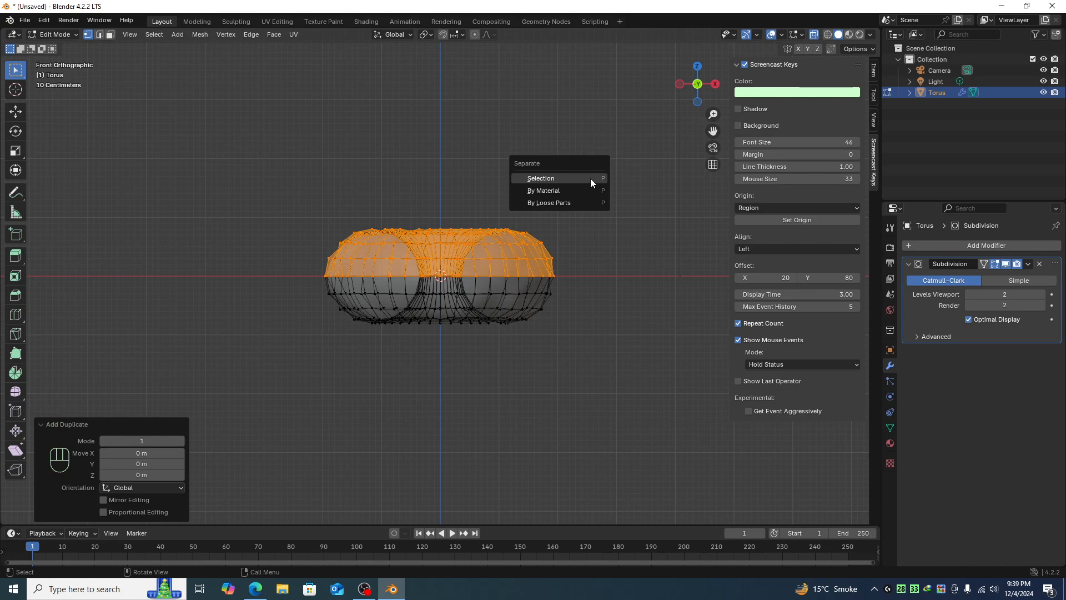
click(540, 178)
middle_drag(591, 178, 590, 211)
key(Tab)
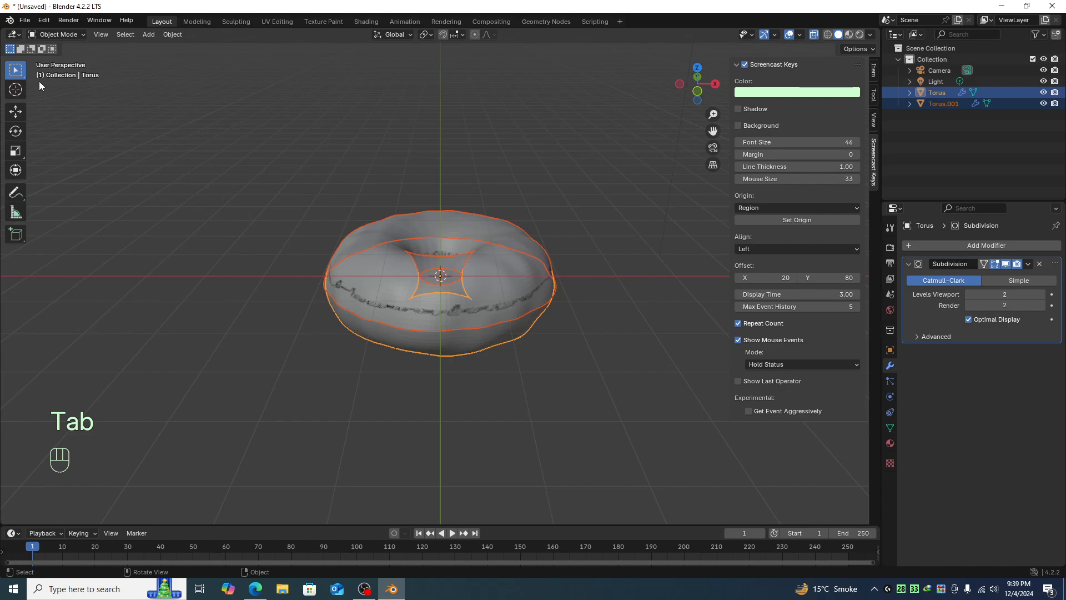
- Turn off X-ray and select the separated upper half to check it against the torus
click(264, 161)
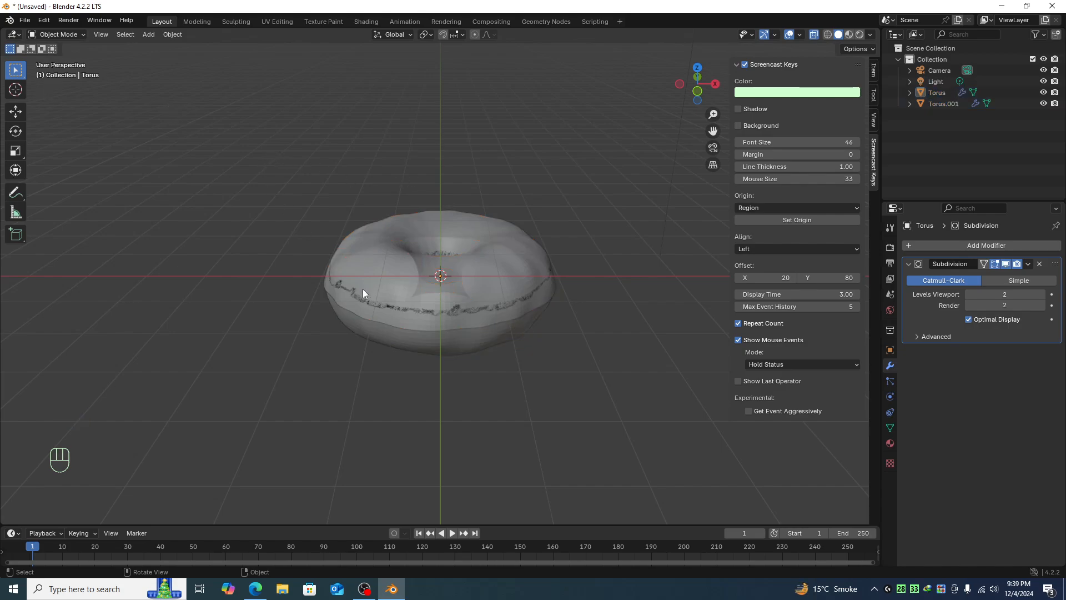
key(alt+z)
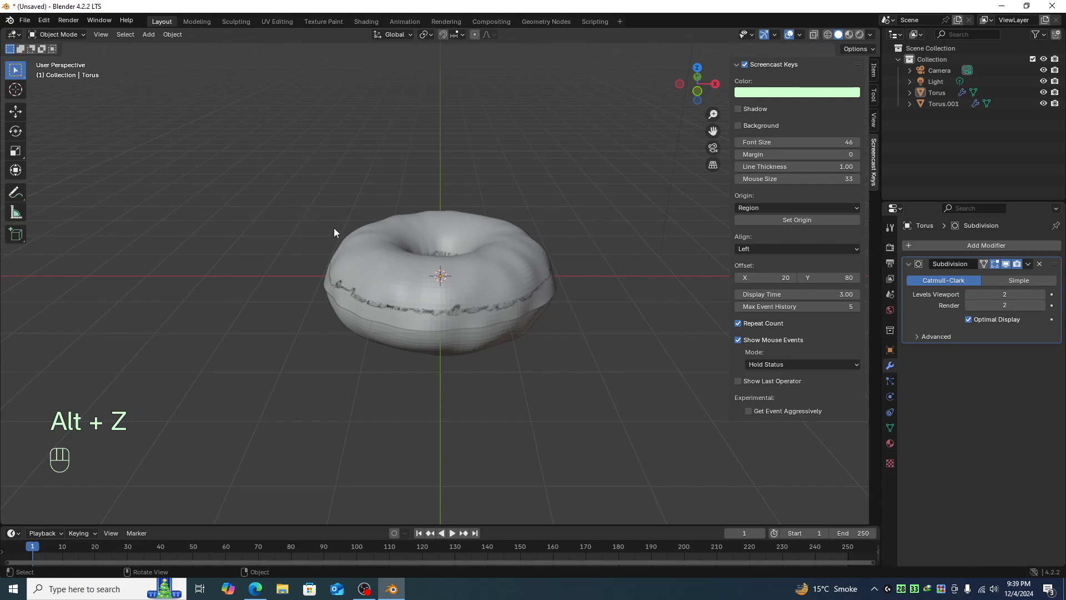
click(379, 285)
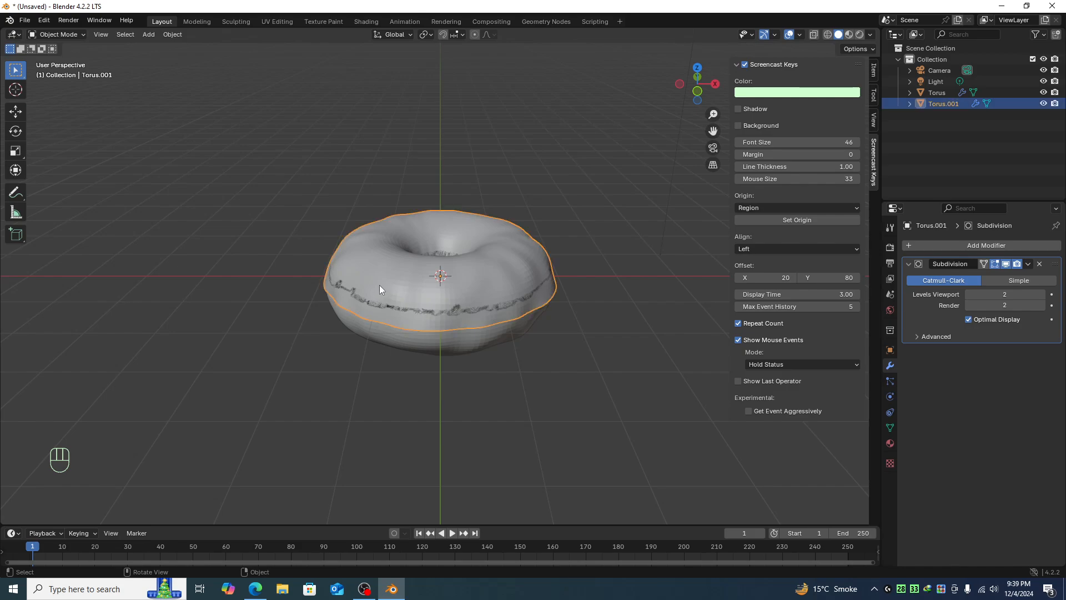
click(398, 343)
click(412, 298)
click(367, 271)
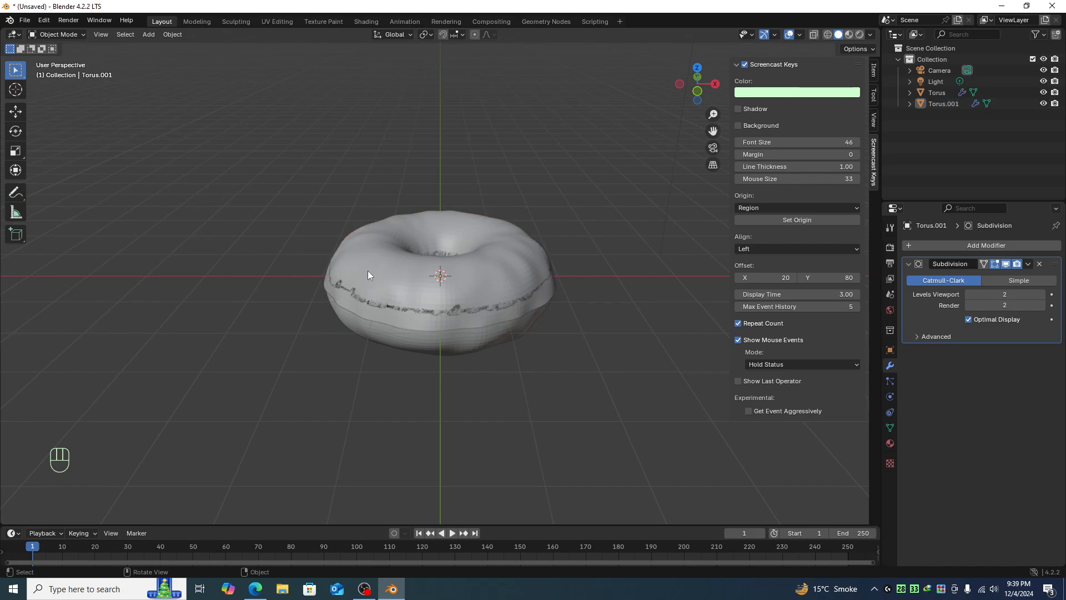
click(383, 258)
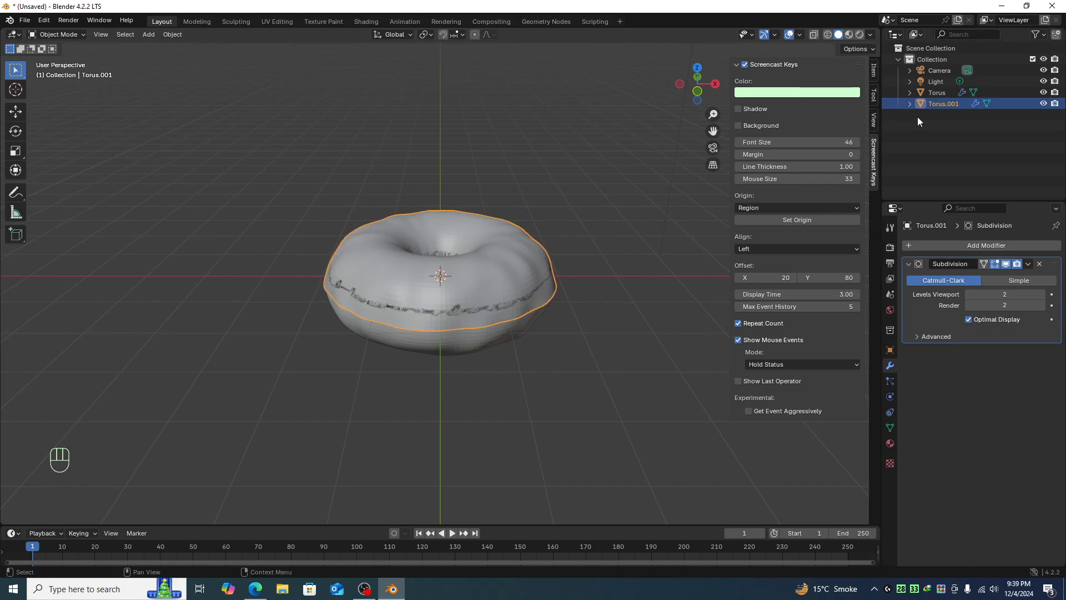
- Rename the separated upper-half object to icing
double_click(950, 105)
key(BackSpace)
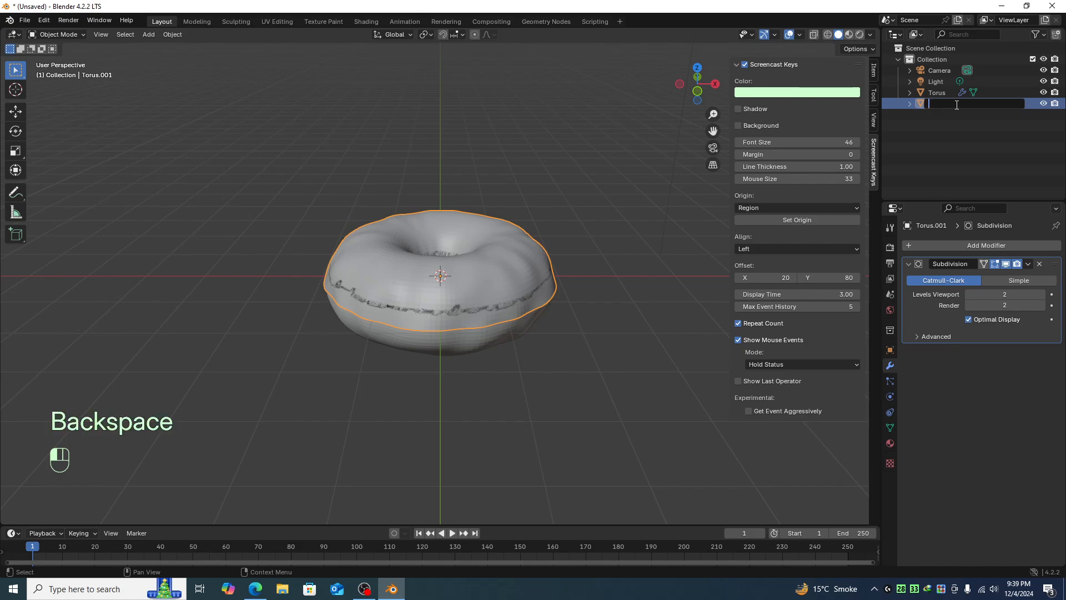
text(icing)
key(Return)
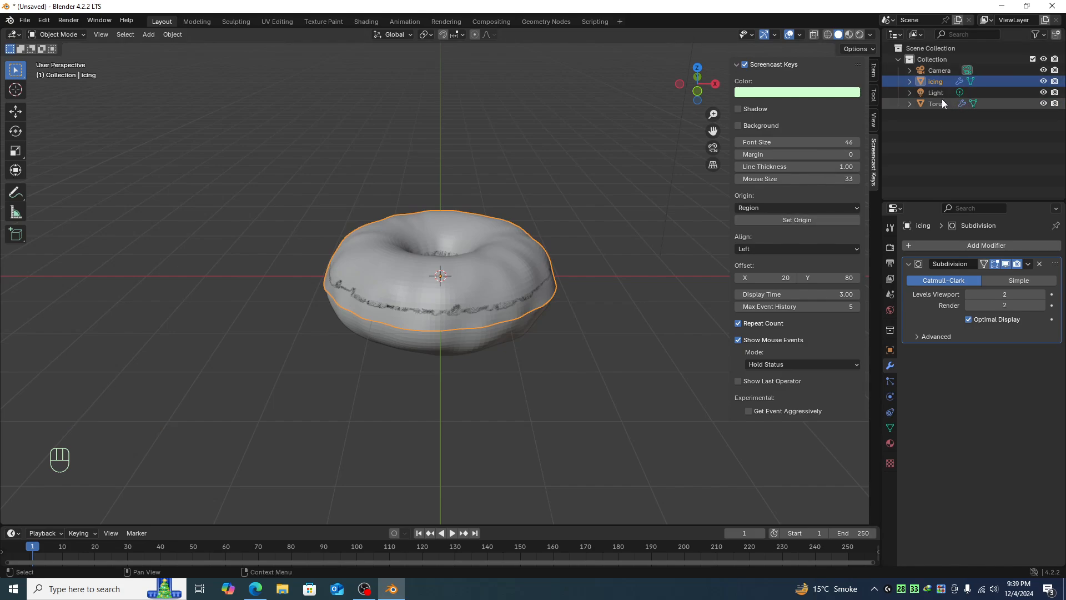
- Rename the original torus object to donut
click(943, 104)
double_click(943, 103)
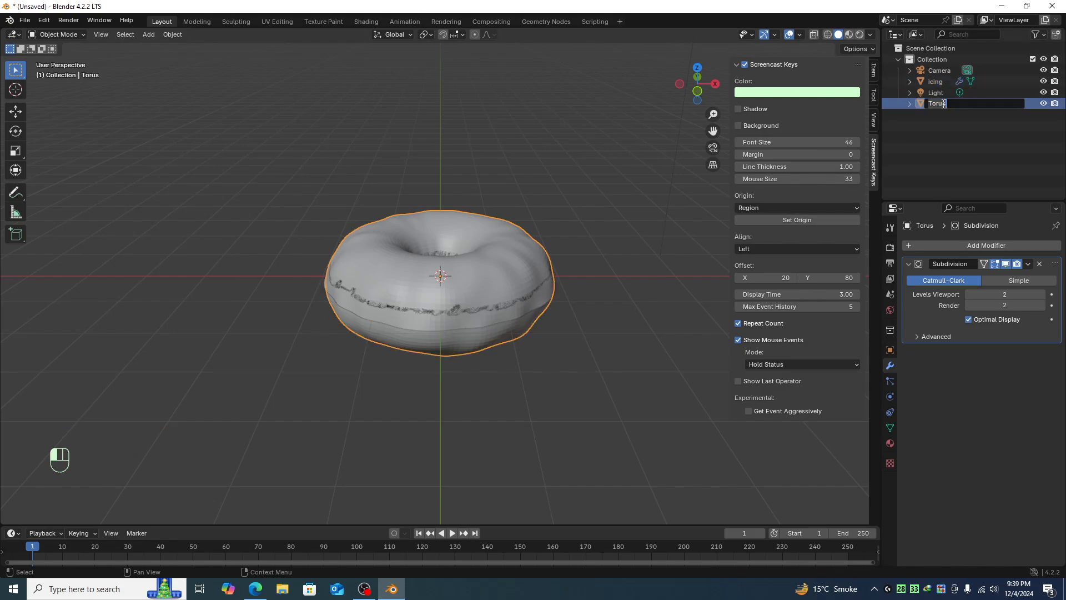
text(do)
key(BackSpace)
key(BackSpace)
text(donut)
key(Return)
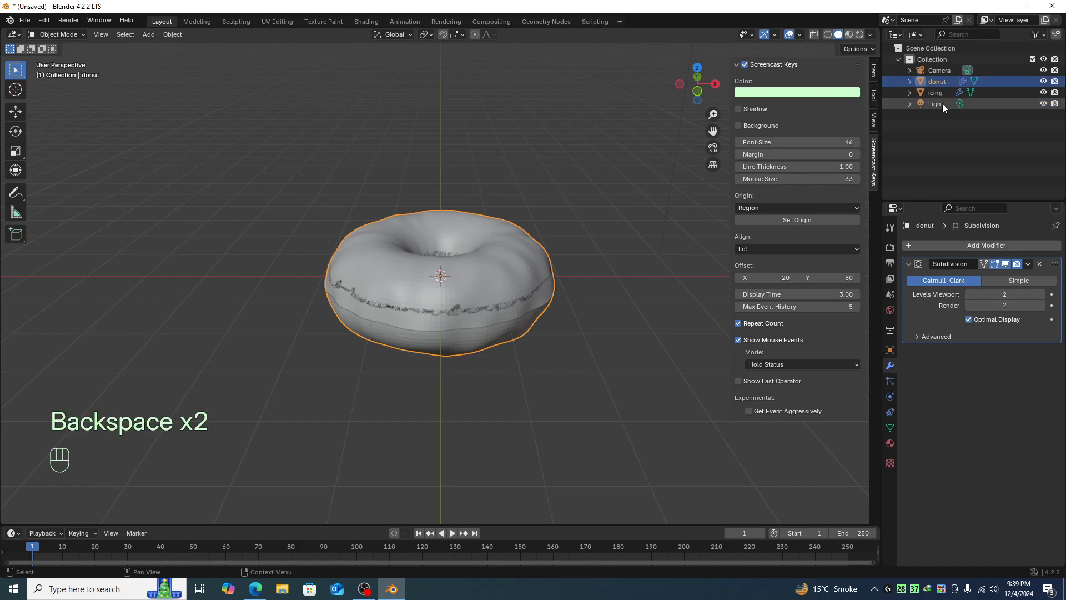
- Select the icing object and add a Solidify modifier to it
click(390, 443)
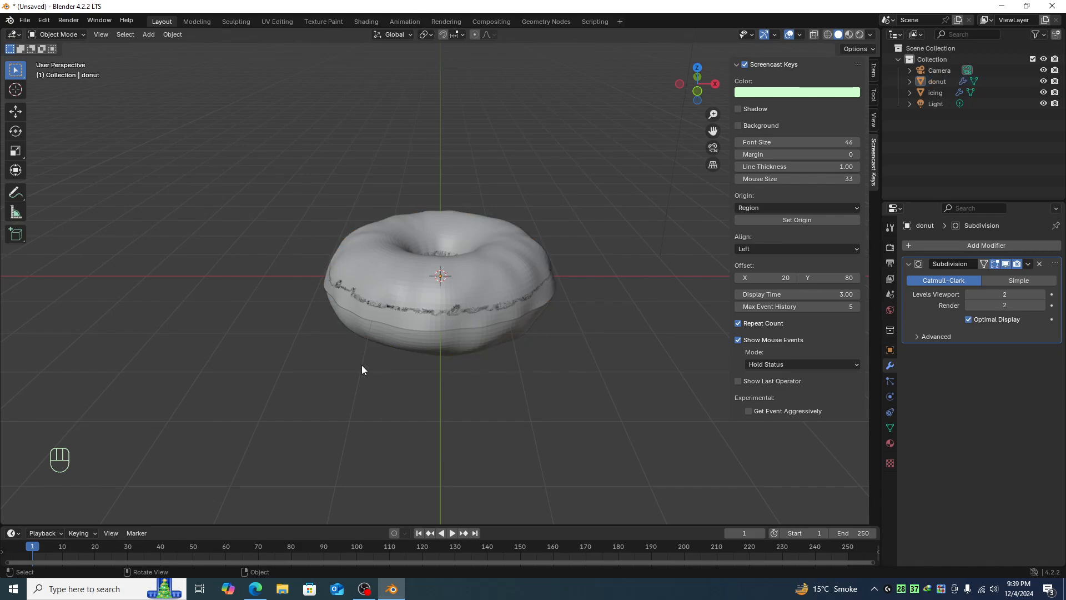
click(395, 296)
mouse_move(395, 296)
middle_down()
mouse_move(394, 268)
mouse_move(385, 330)
mouse_move(392, 315)
middle_up()
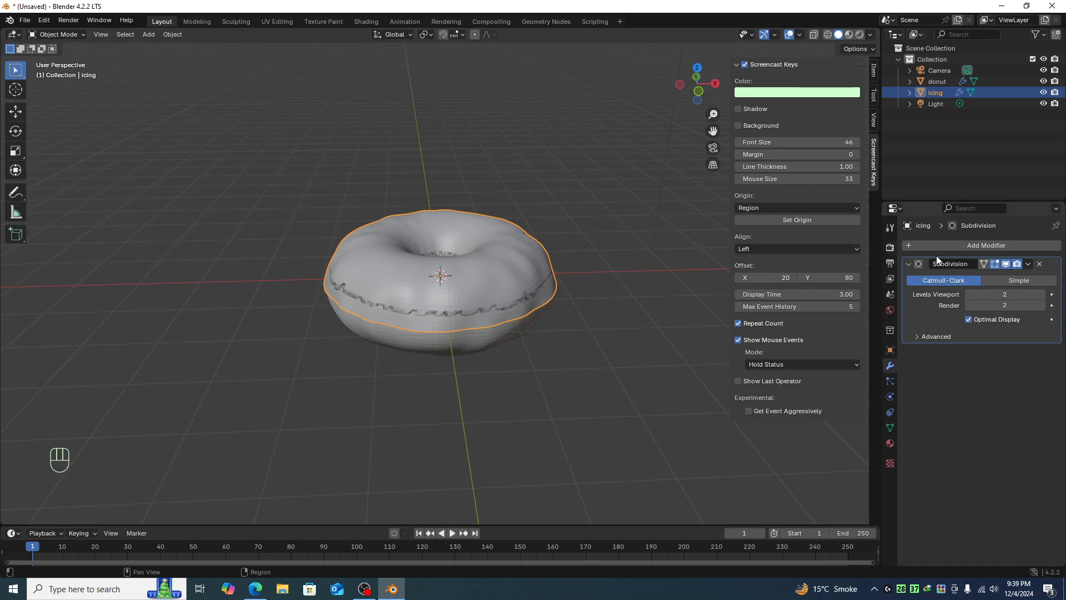
click(1003, 247)
mouse_move(1002, 246)
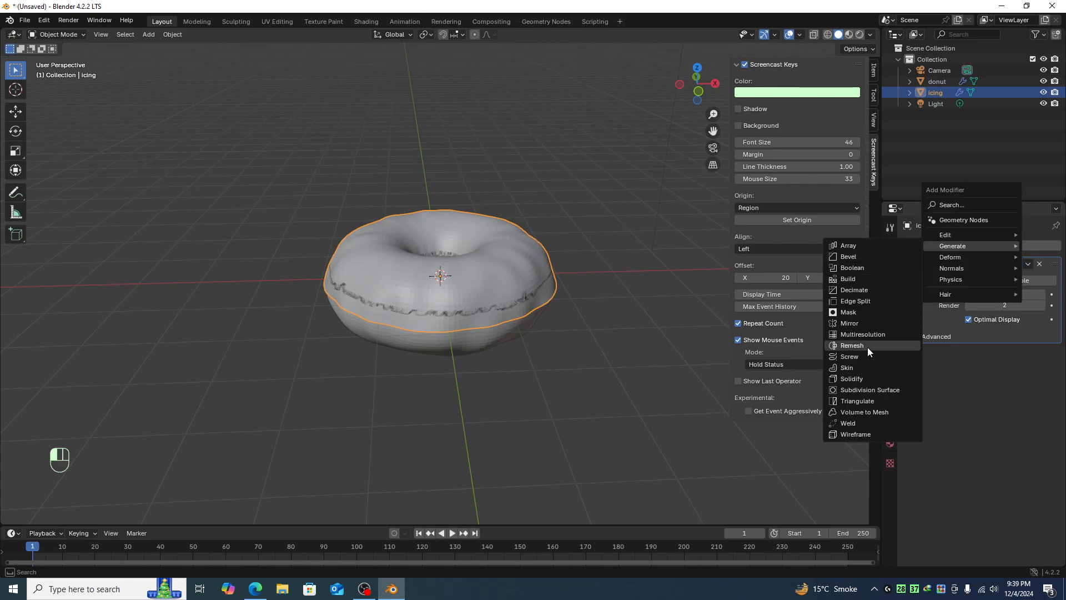
click(869, 378)
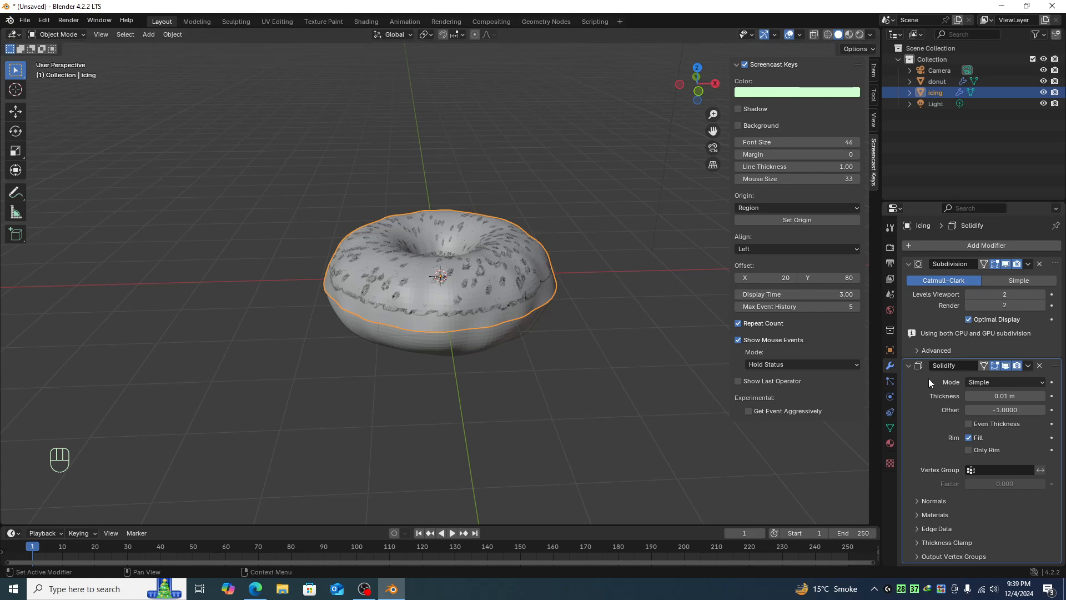
- Set the Solidify thickness to -0.05 m and move the Solidify modifier above the Subdivision modifier
middle_drag(495, 327, 504, 249)
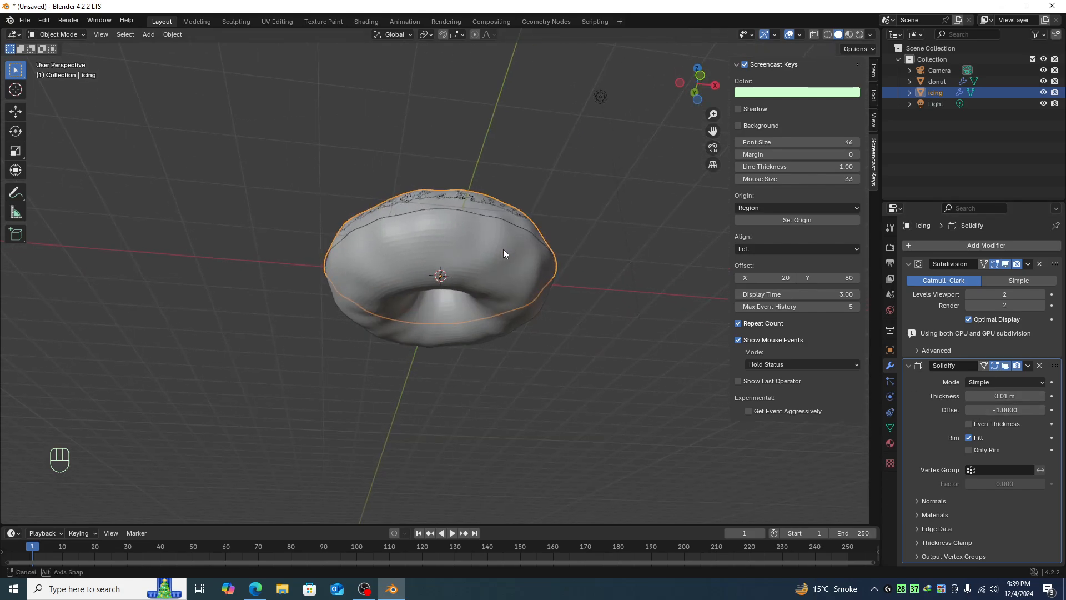
drag(1022, 397, 1000, 382)
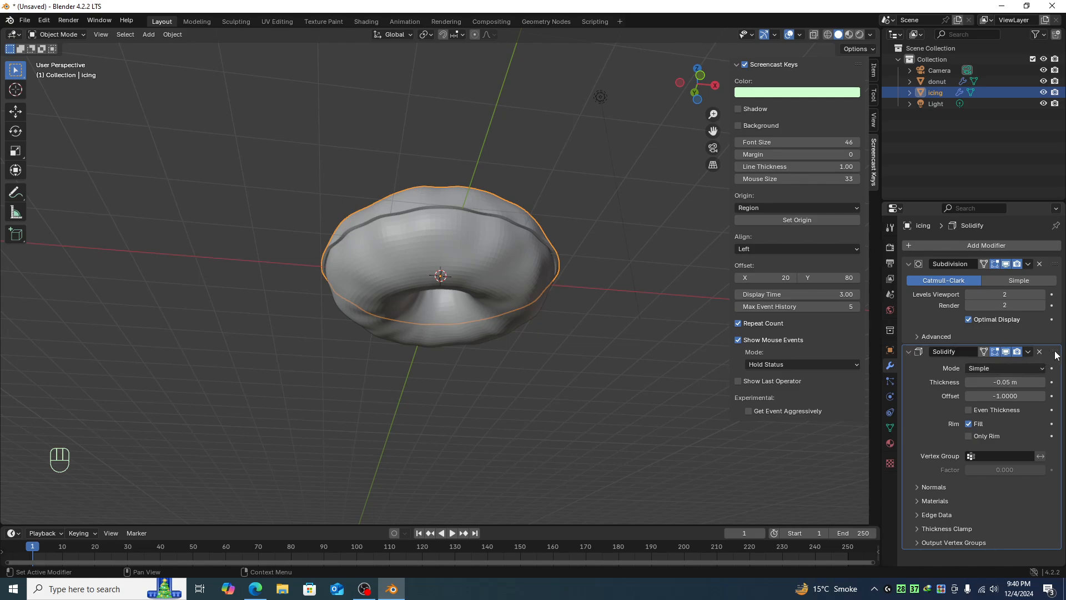
drag(1051, 356, 1052, 263)
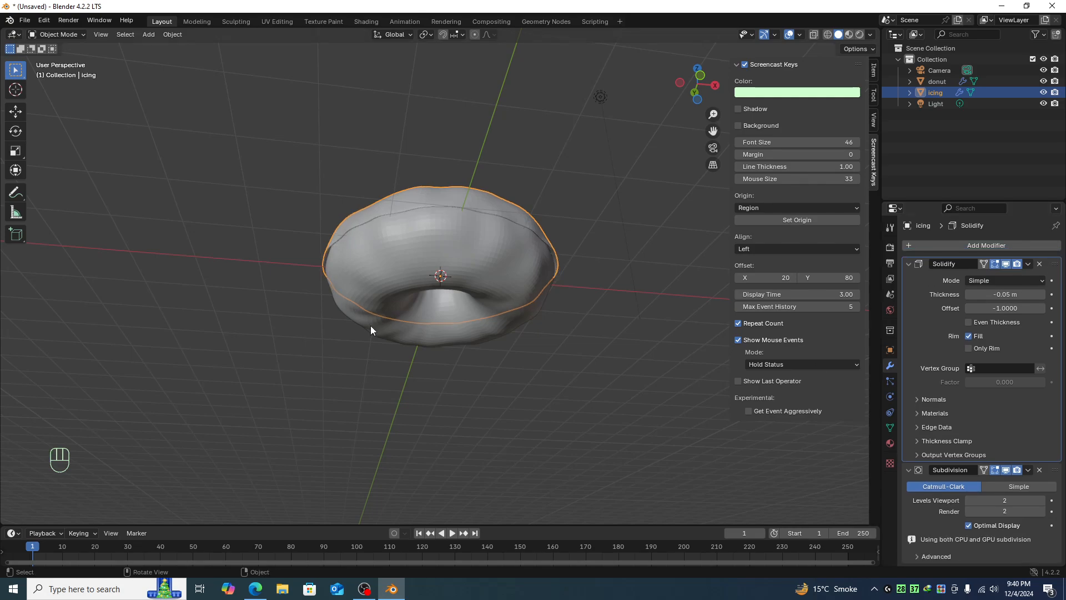
- In Edit Mode, select a few vertices on the icing's lower edge and move them down to form a drip
middle_drag(536, 315, 548, 354)
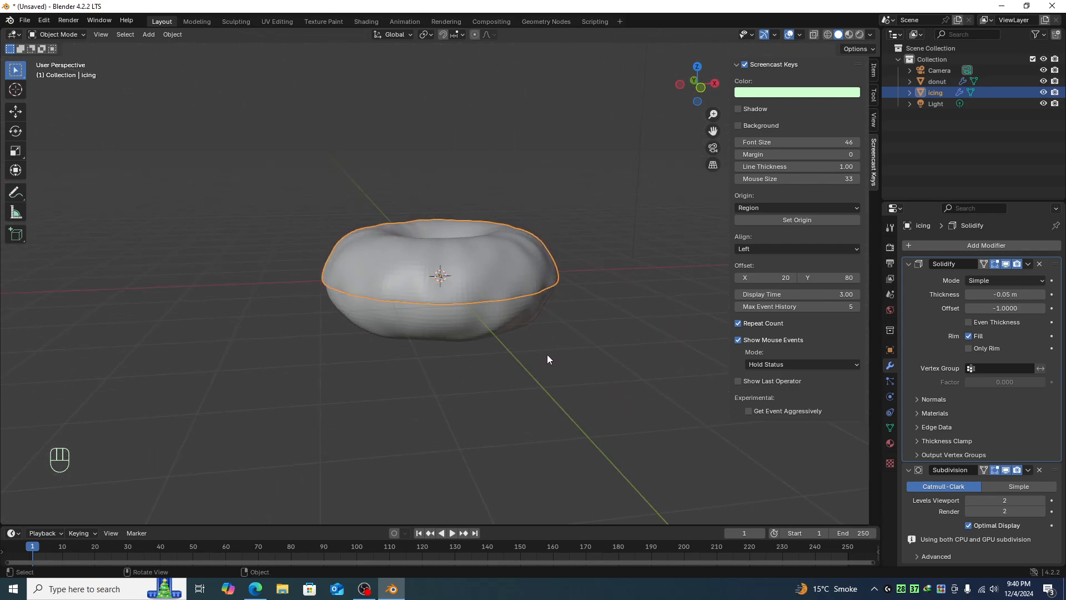
click(548, 354)
scroll(558, 314, up, 2)
click(482, 277)
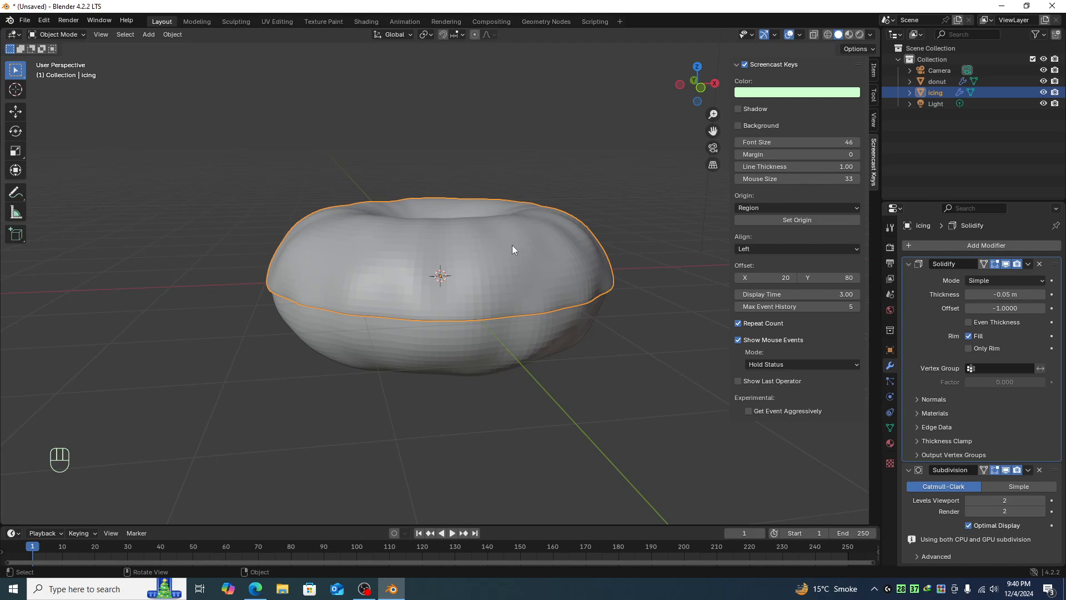
key(Tab)
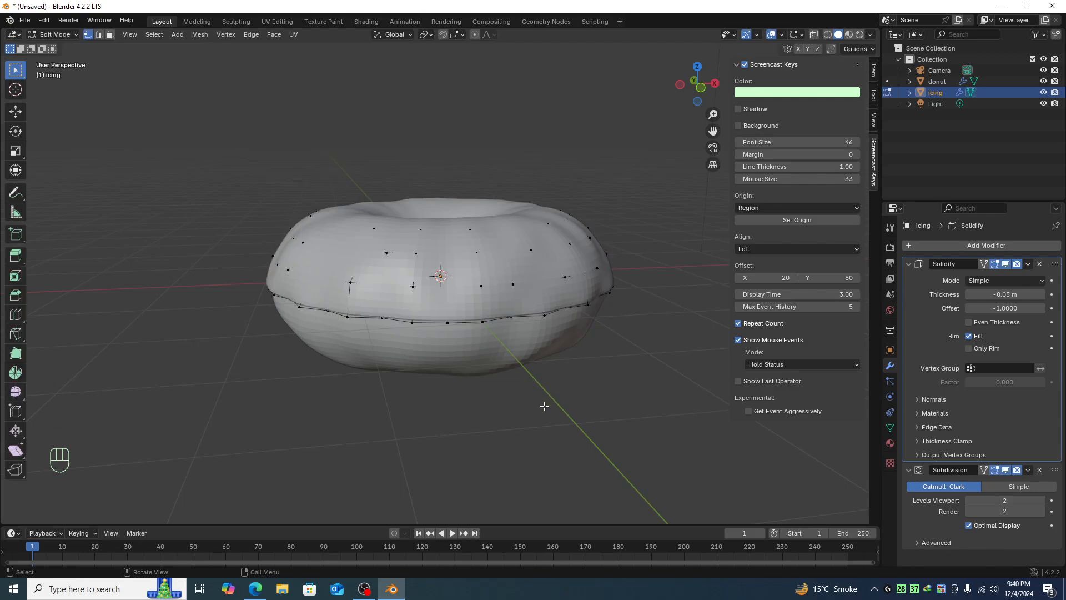
key(alt+z)
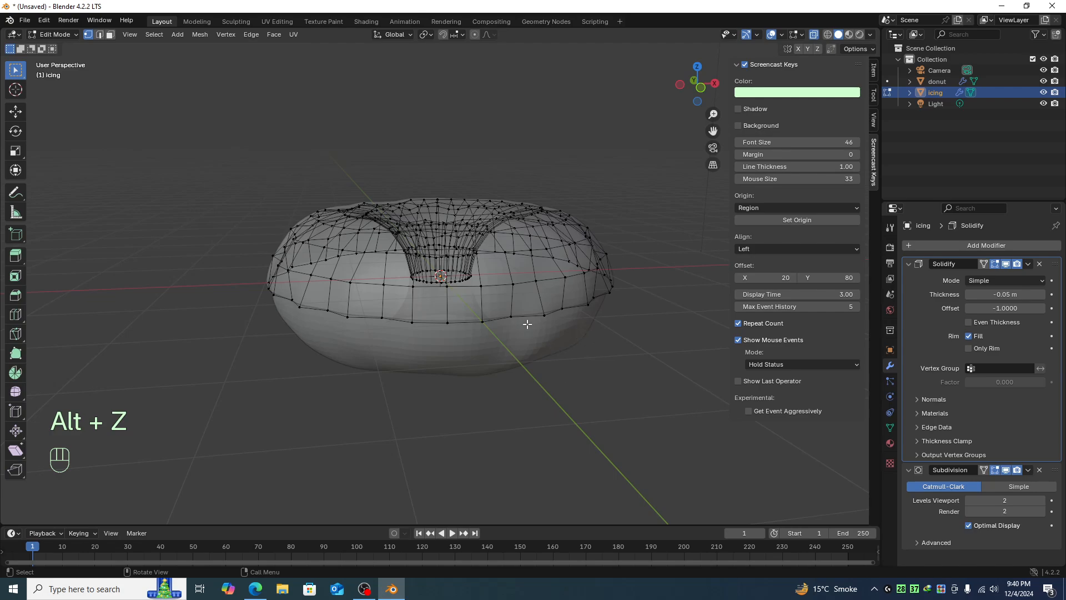
drag(527, 324, 592, 293)
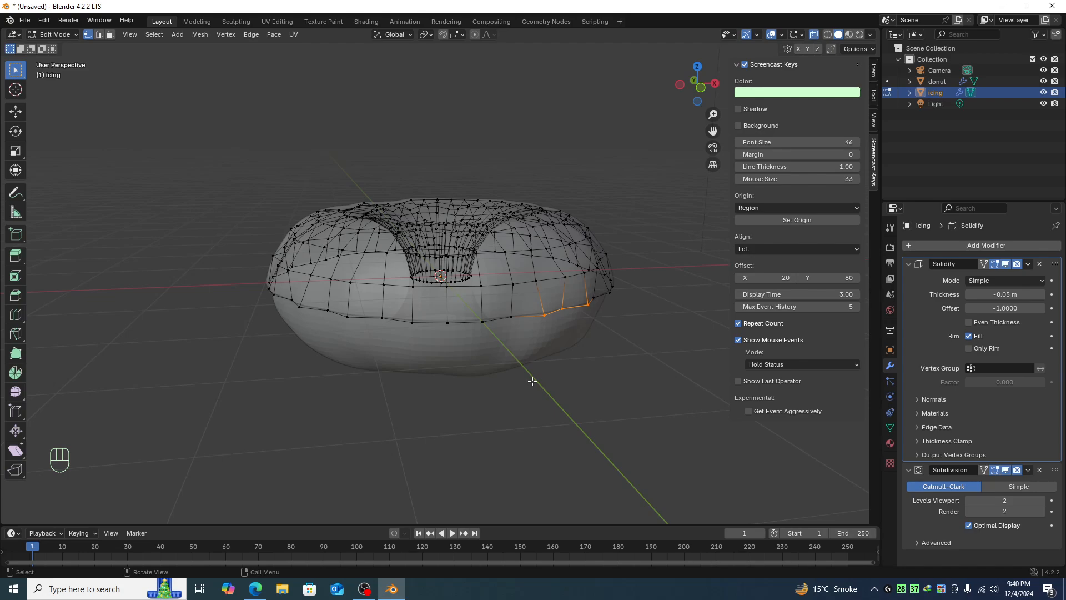
key(alt+z)
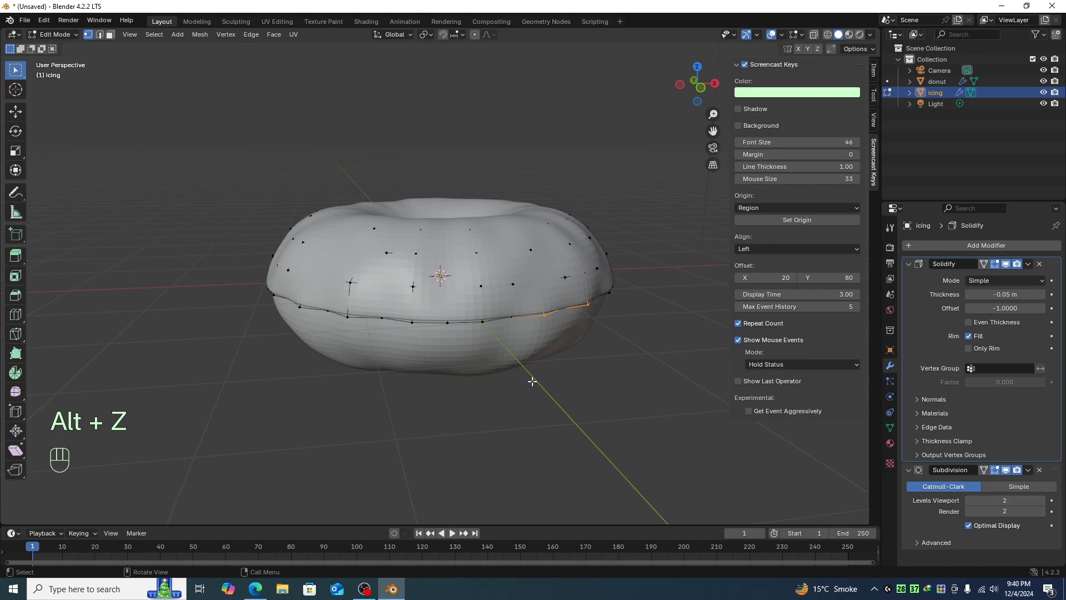
key(g)
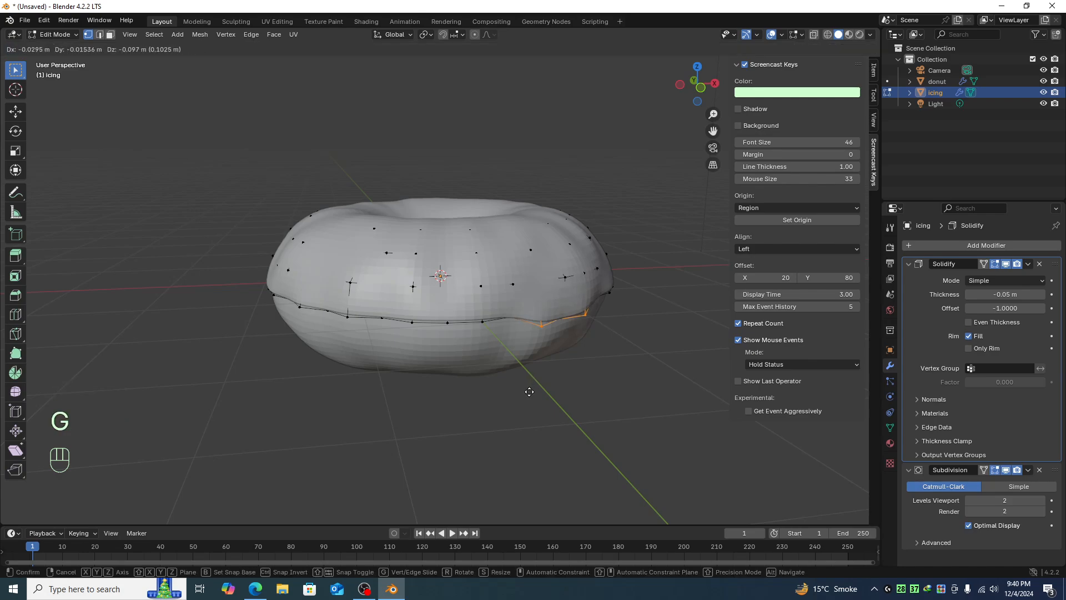
click(525, 405)
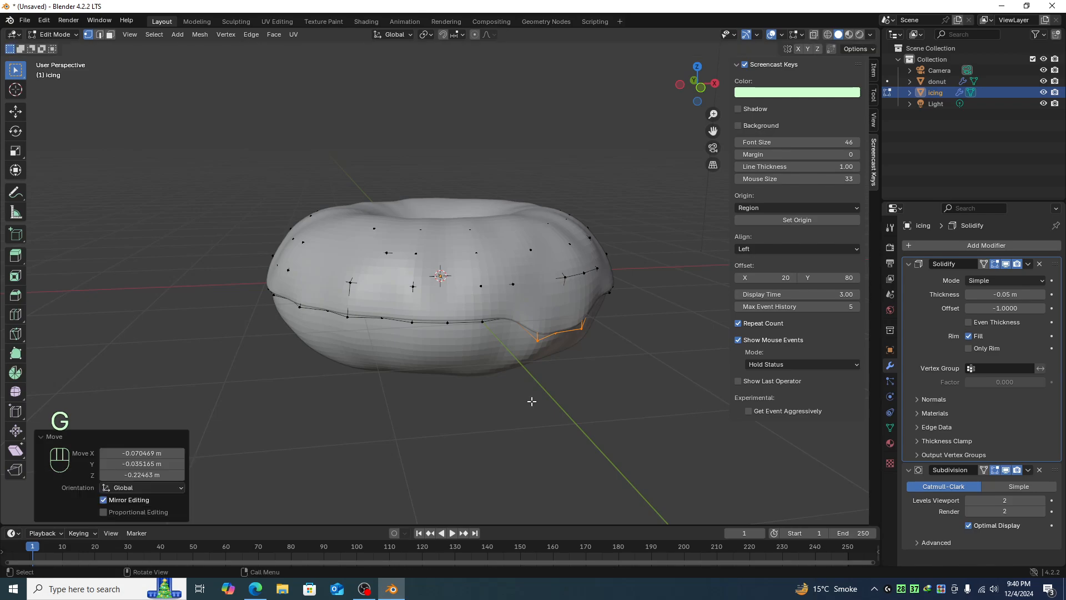
- Inspect the new drip from the front and other angles, then deselect
middle_drag(533, 400, 608, 359)
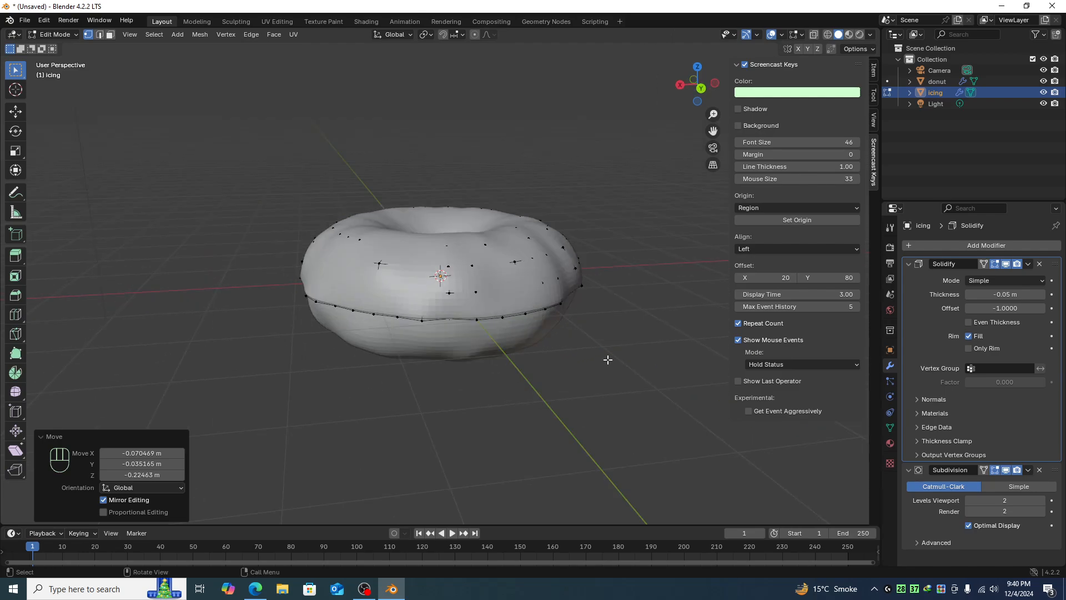
key(KP_1)
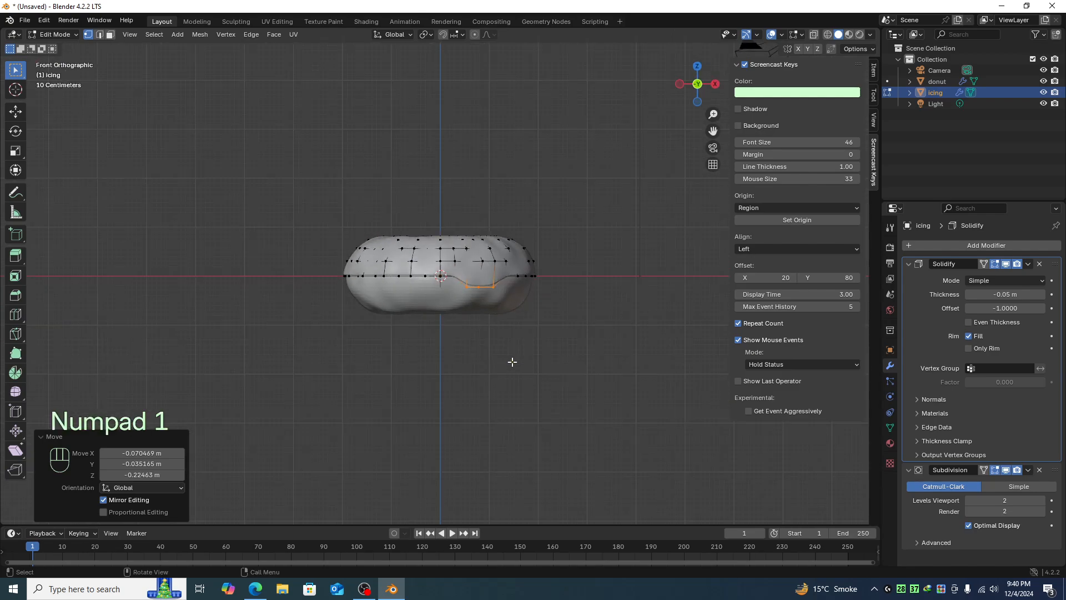
scroll(513, 355, up, 6)
scroll(518, 322, down, 2)
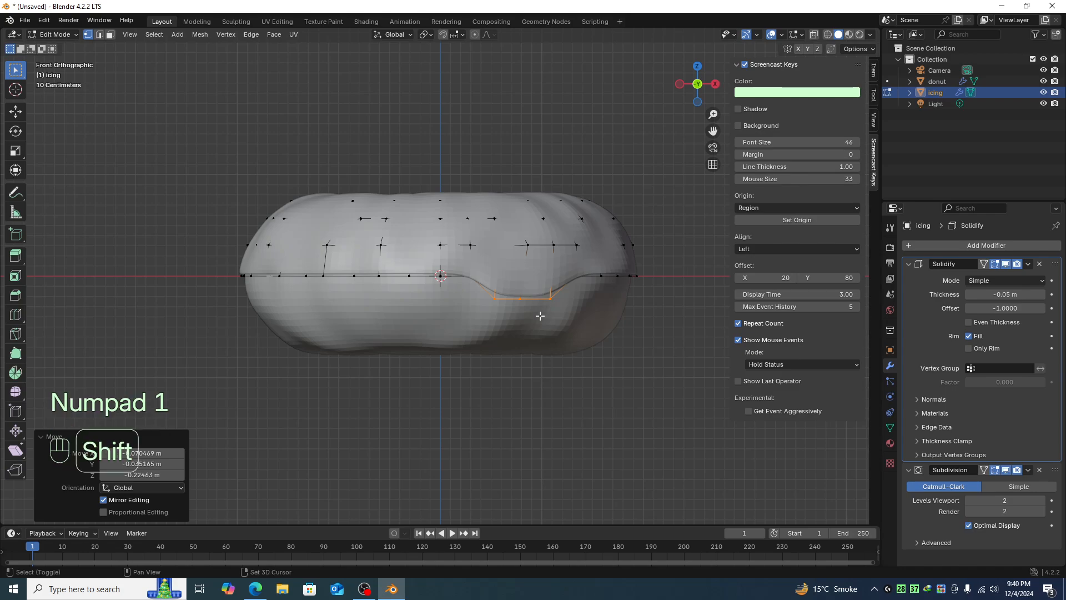
middle_drag(286, 364, 294, 377)
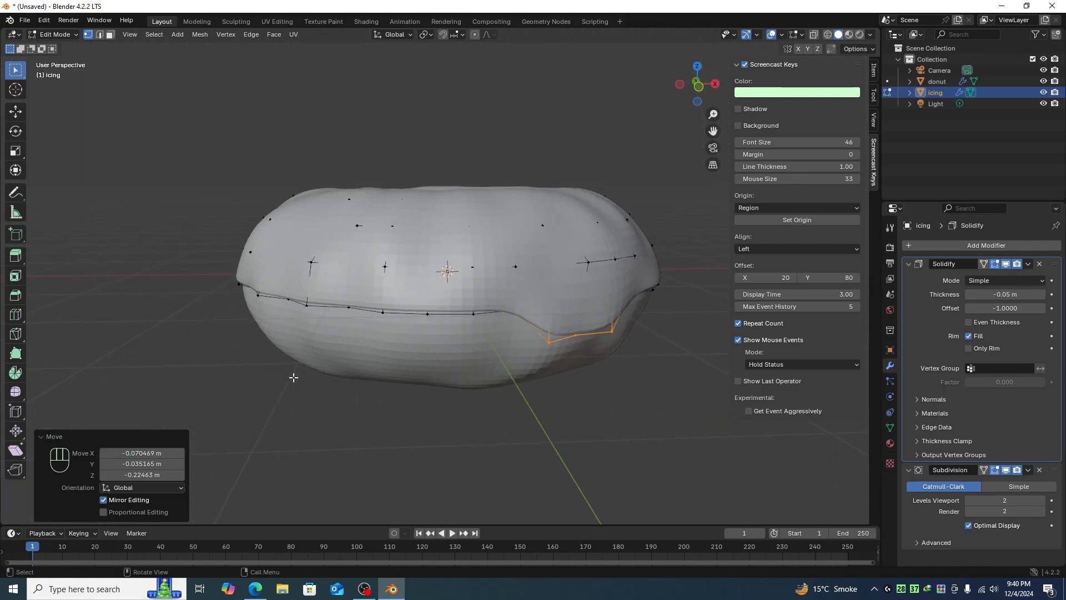
click(266, 437)
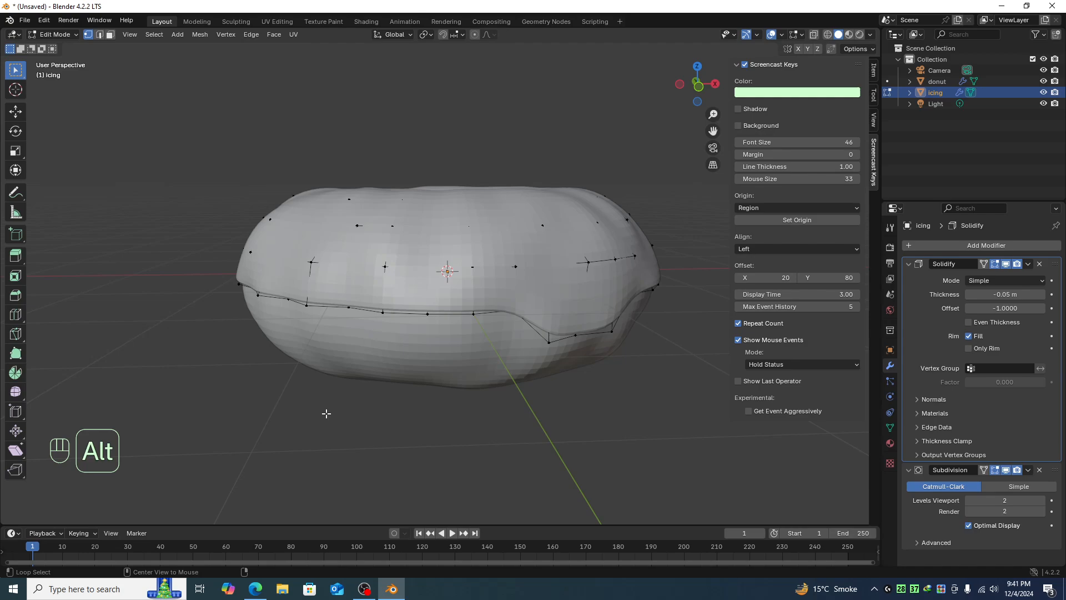
- Select another pair of icing edge vertices and extrude them downward into a second drip
key(alt+z)
middle_drag(335, 341, 335, 343)
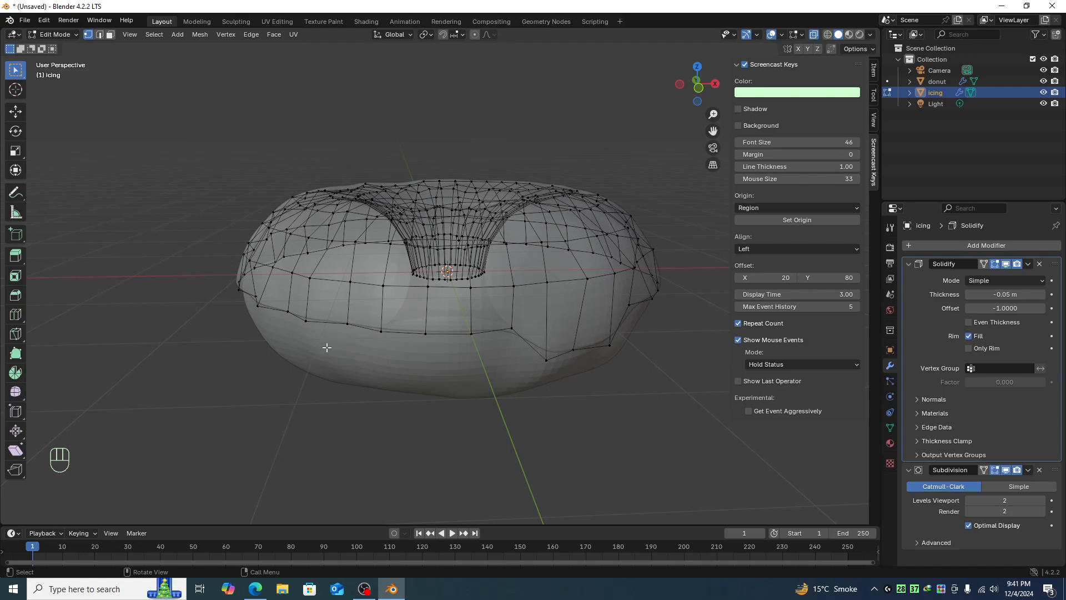
drag(354, 252, 375, 229)
click(183, 427)
click(337, 340)
drag(338, 341, 353, 330)
click(381, 332)
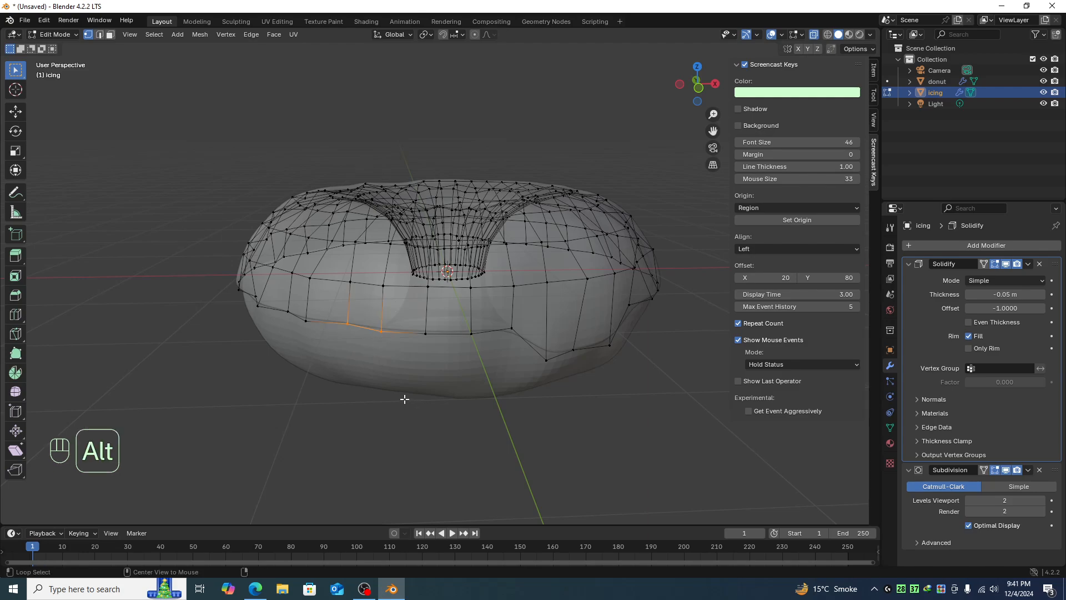
key(alt+z)
scroll(404, 398, down, 1)
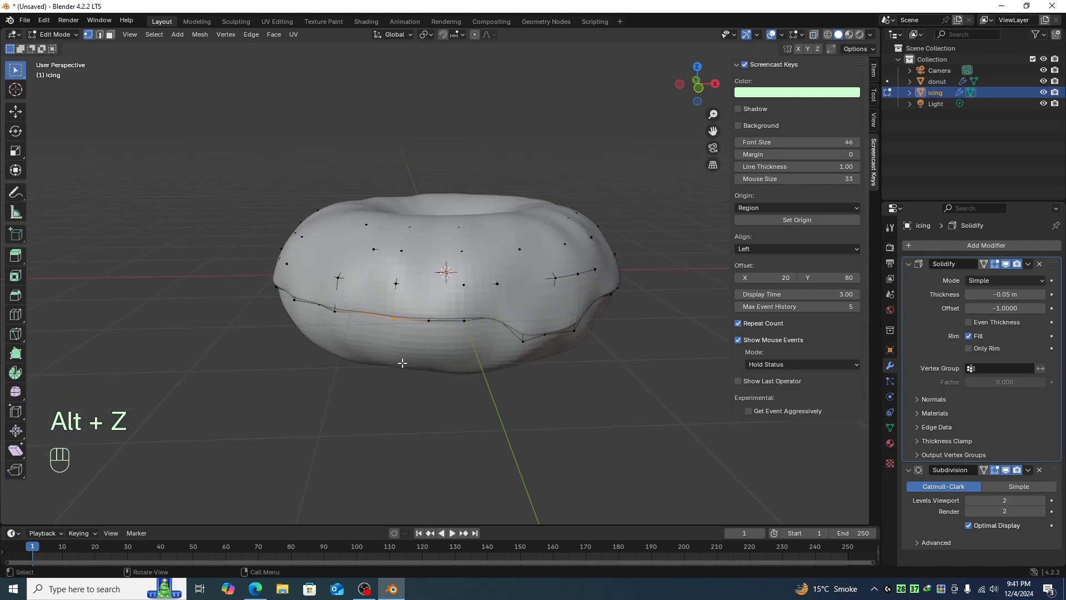
key(e)
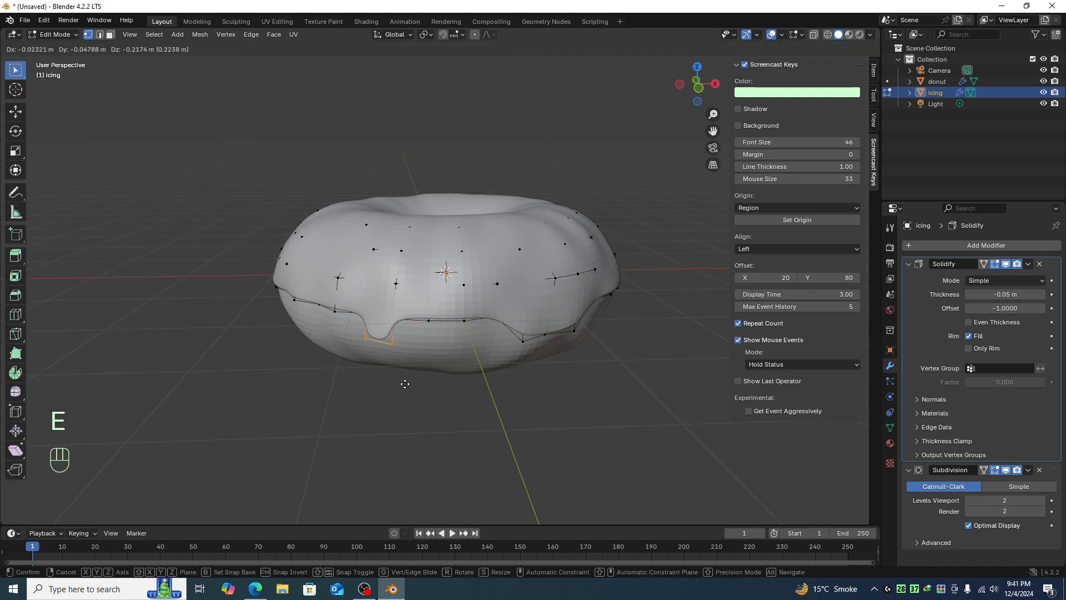
click(407, 395)
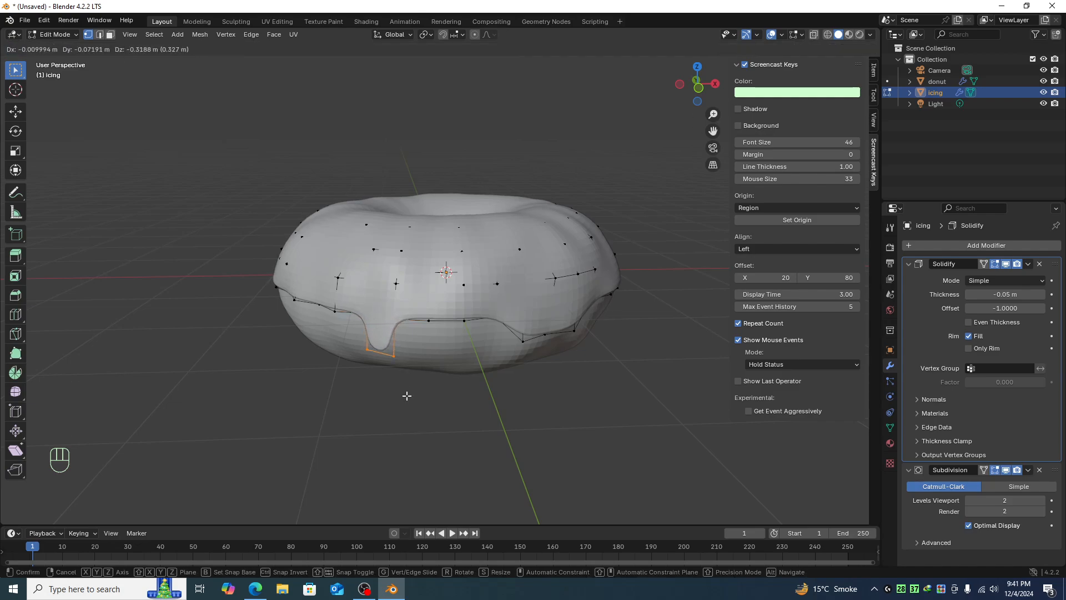
middle_drag(478, 424, 435, 418)
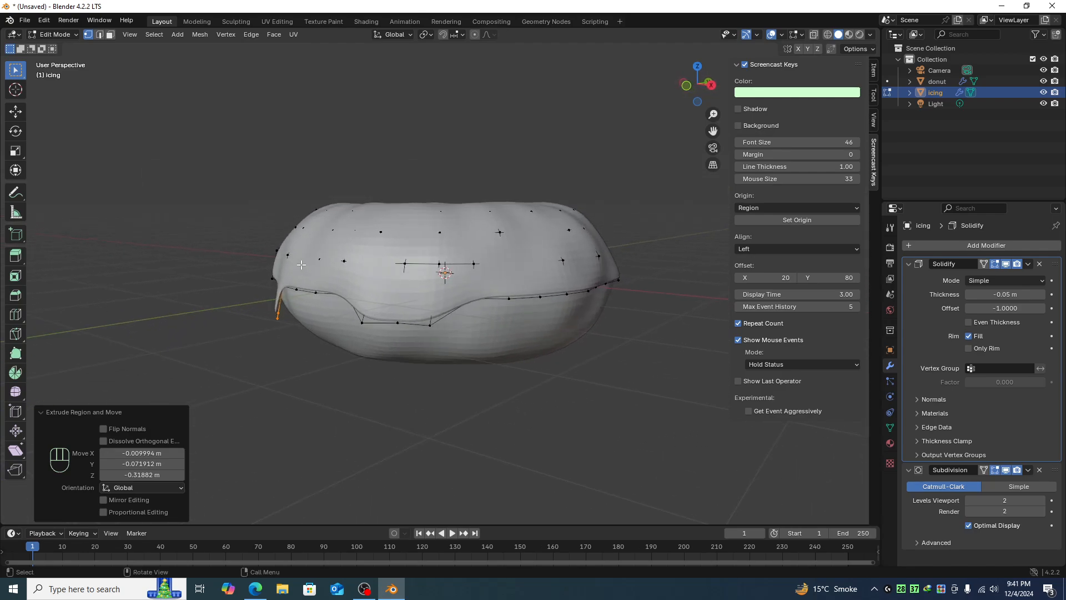
- Undo the last extrusion of the icing edge vertices
middle_drag(290, 332, 318, 331)
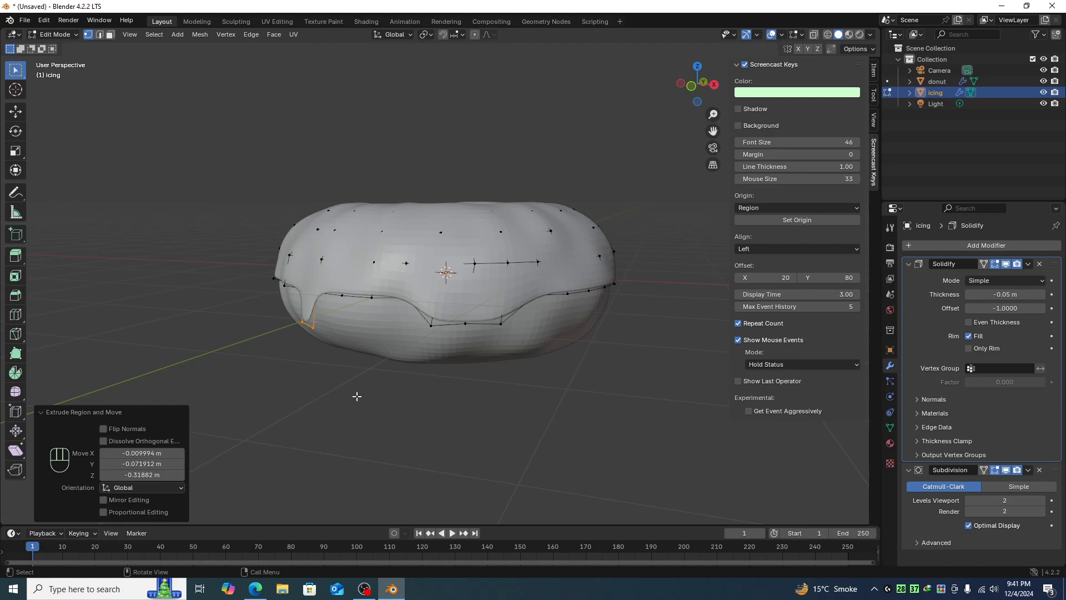
key(ctrl+z)
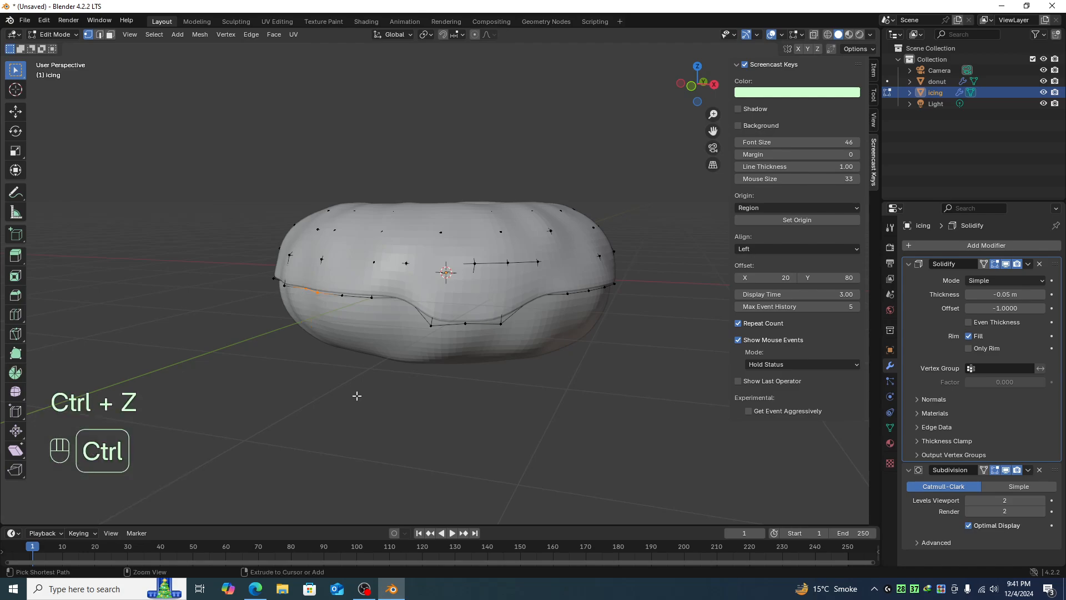
- Set the snap target to Face and turn snapping on
click(459, 38)
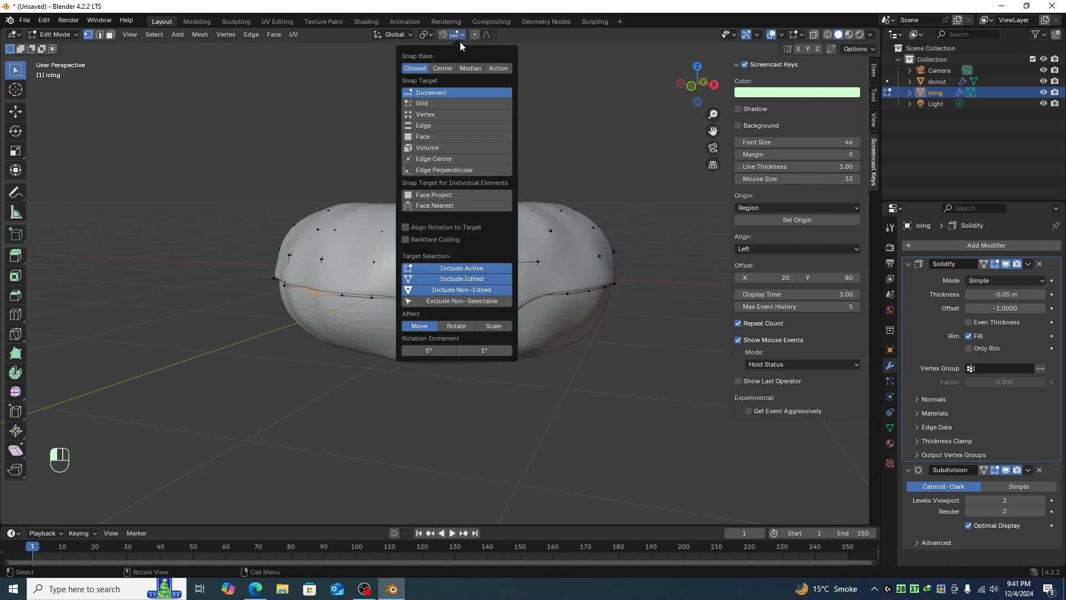
click(431, 136)
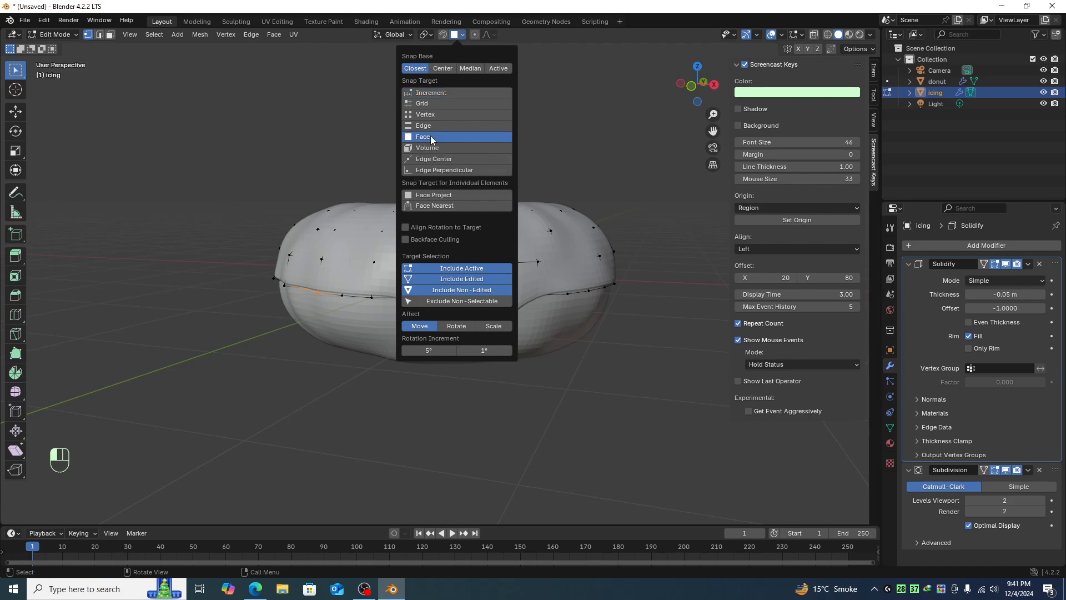
click(431, 228)
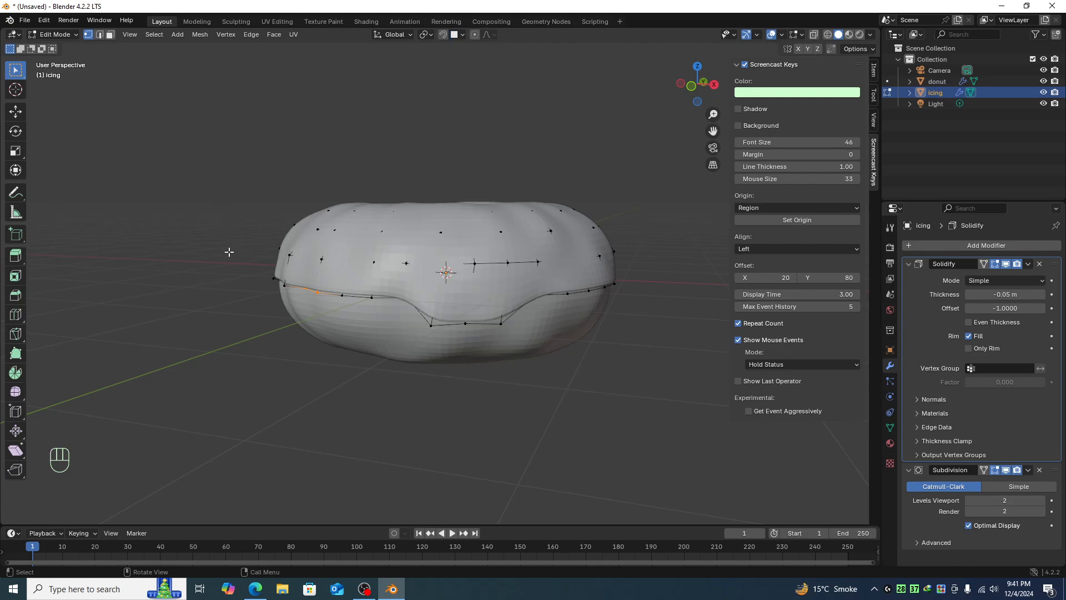
click(445, 34)
- Extrude the selected edge vertices down along the donut surface, scale them to 0.496, and extrude again to form a drip
middle_drag(356, 359, 365, 348)
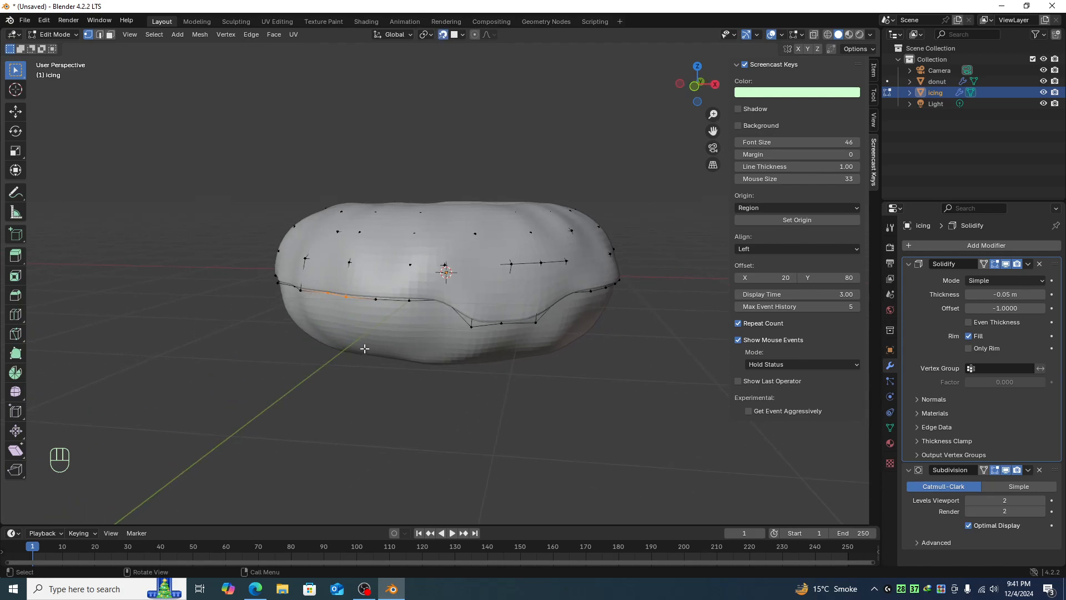
key(e)
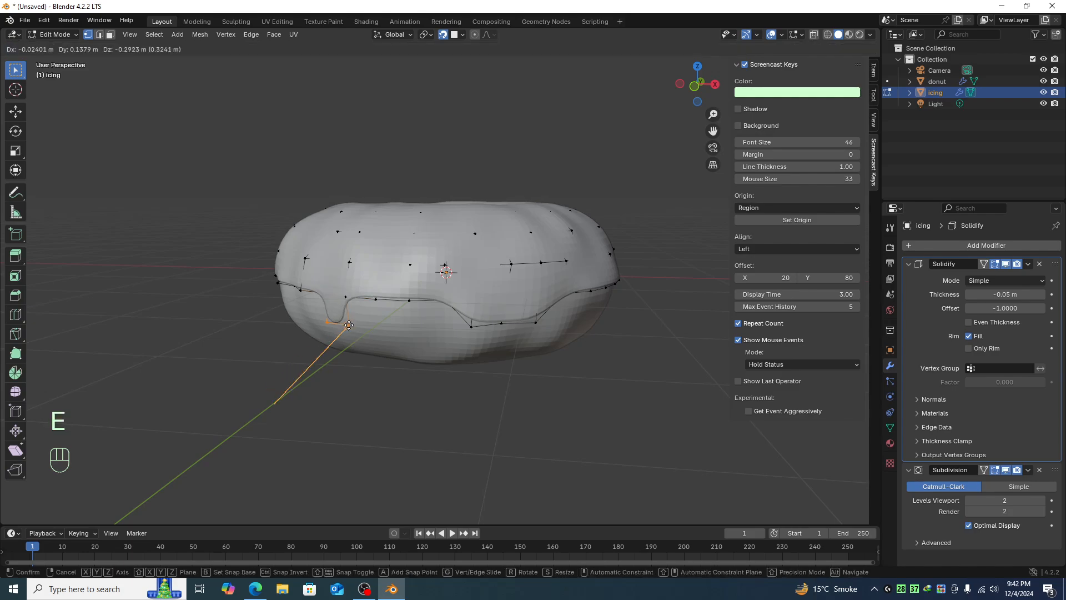
click(350, 327)
mouse_move(394, 343)
middle_down()
mouse_move(345, 338)
mouse_move(412, 340)
middle_up()
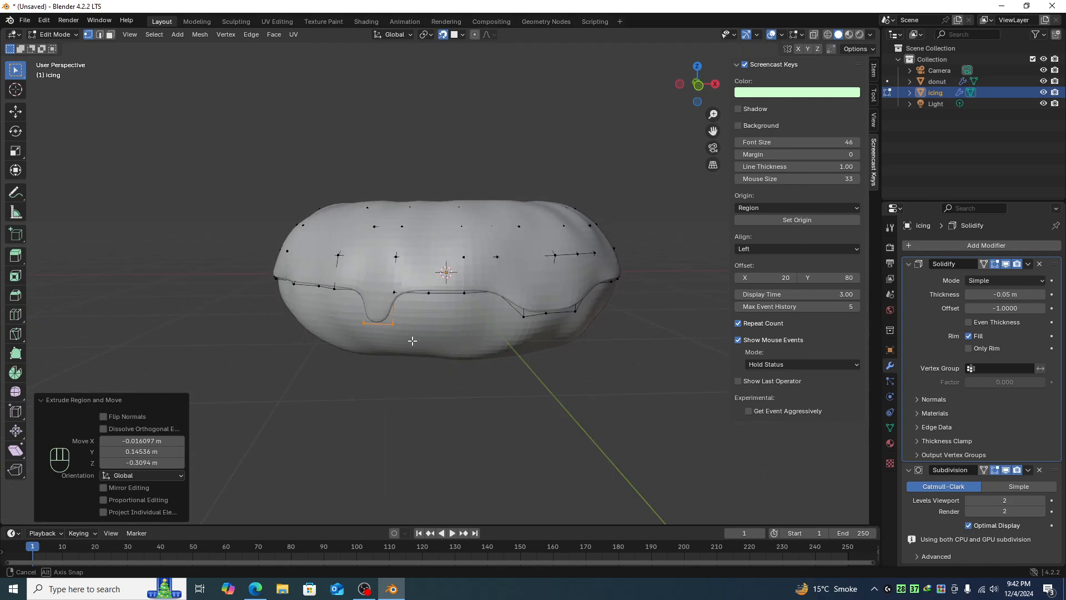
key(s)
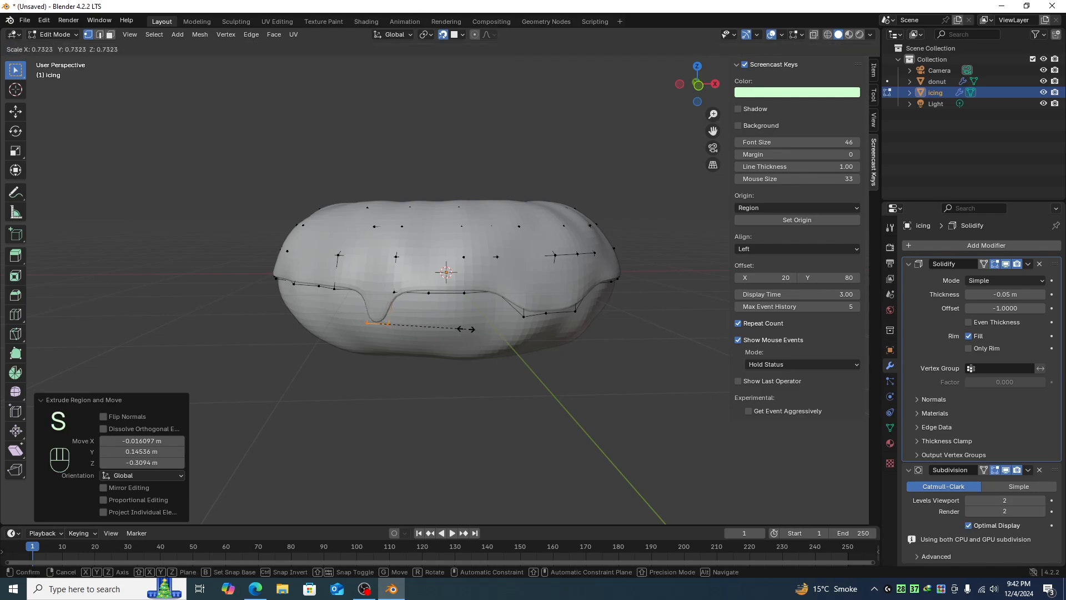
click(433, 328)
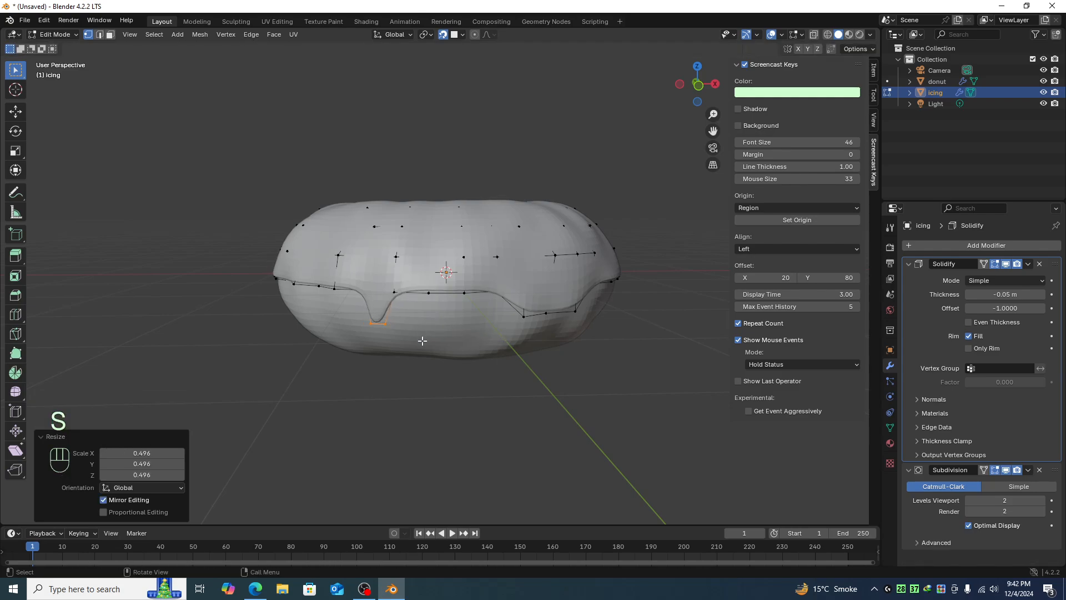
key(e)
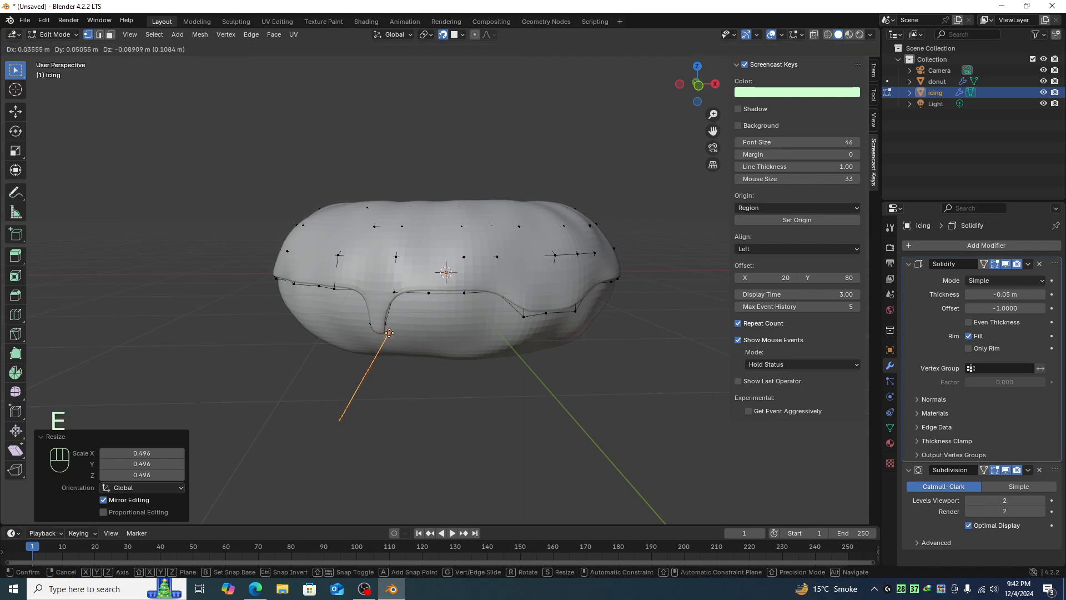
click(390, 333)
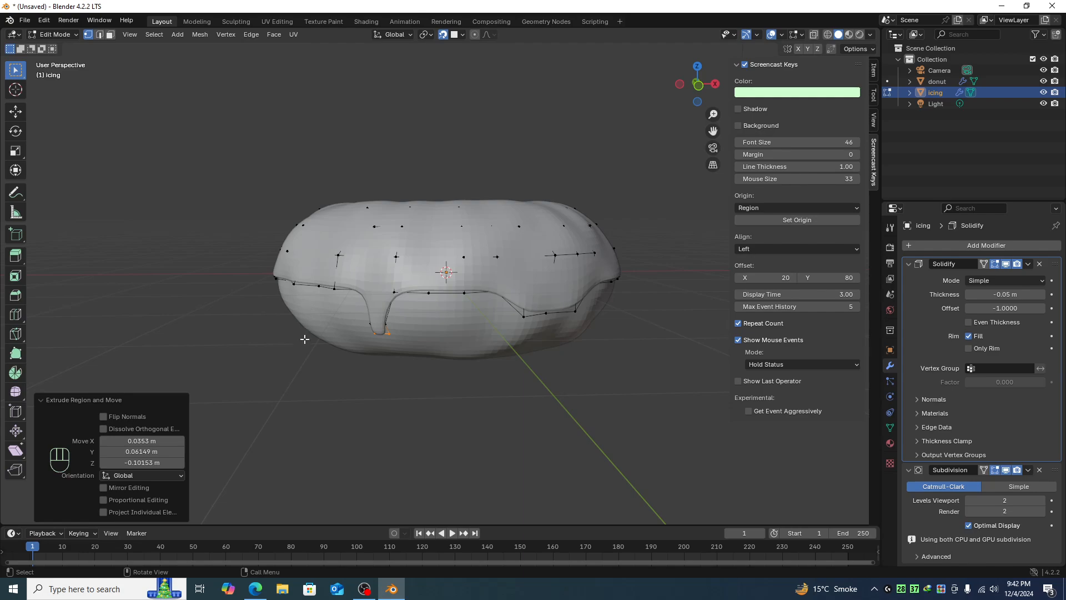
- In X-ray, select another pair of icing edge vertices, then extrude, scale to 0.672 and extrude again into a third drip
key(alt+z)
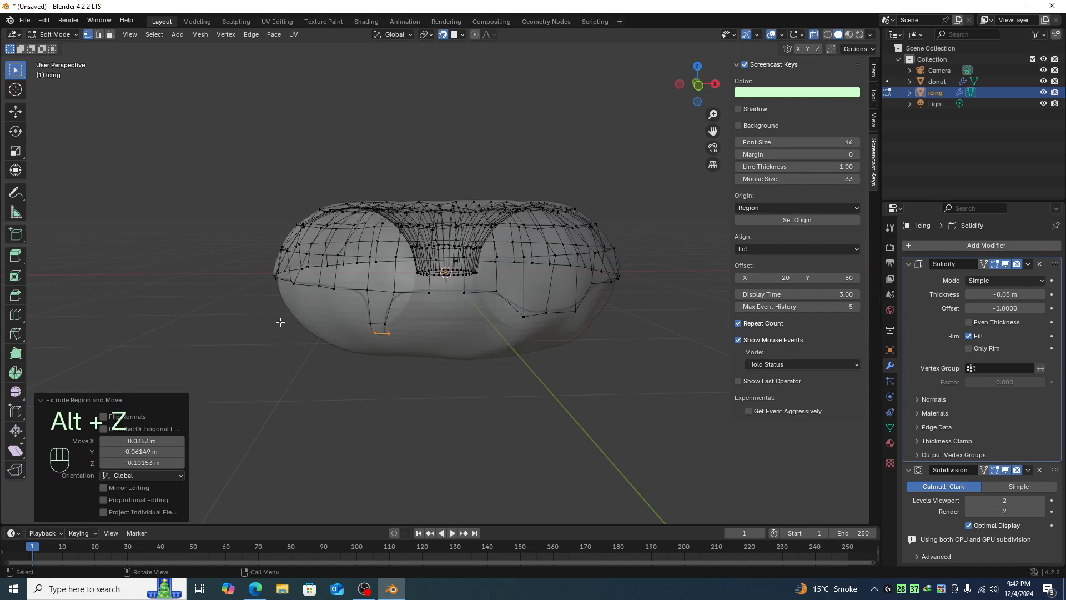
drag(311, 294, 348, 279)
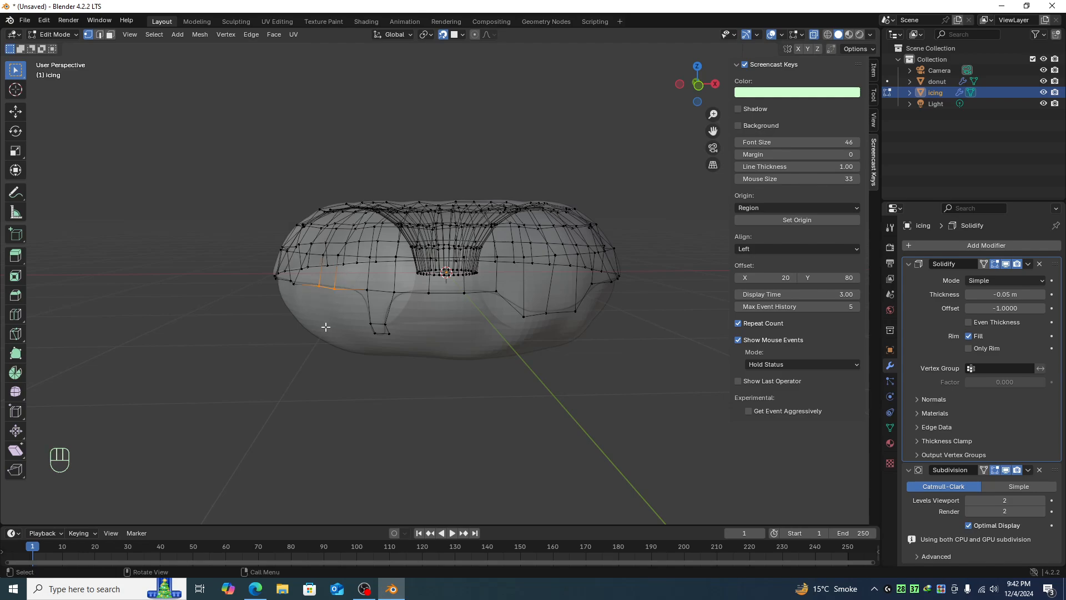
key(alt+z)
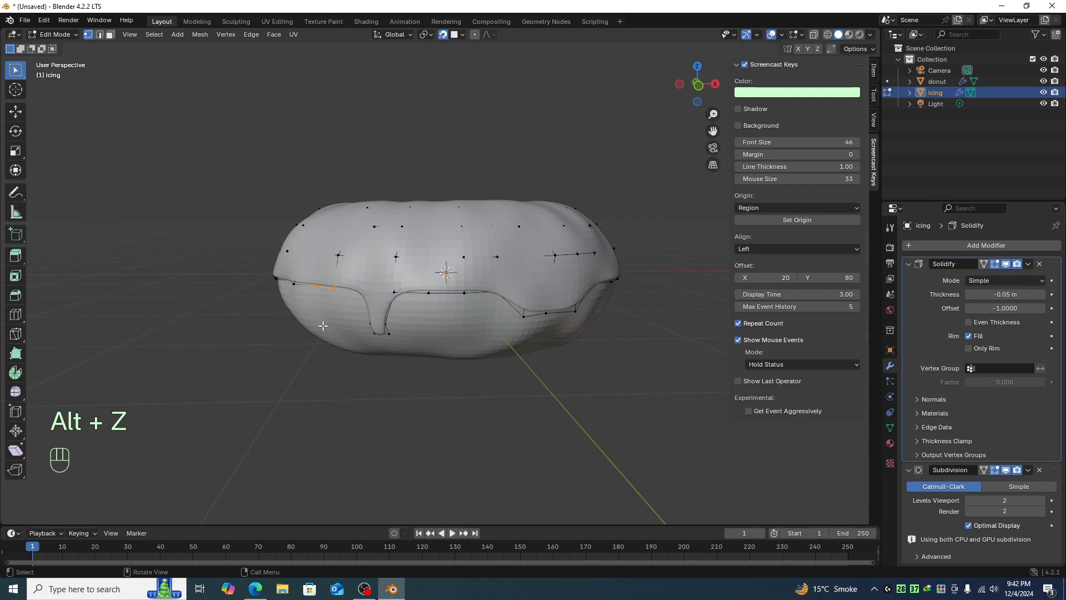
key(e)
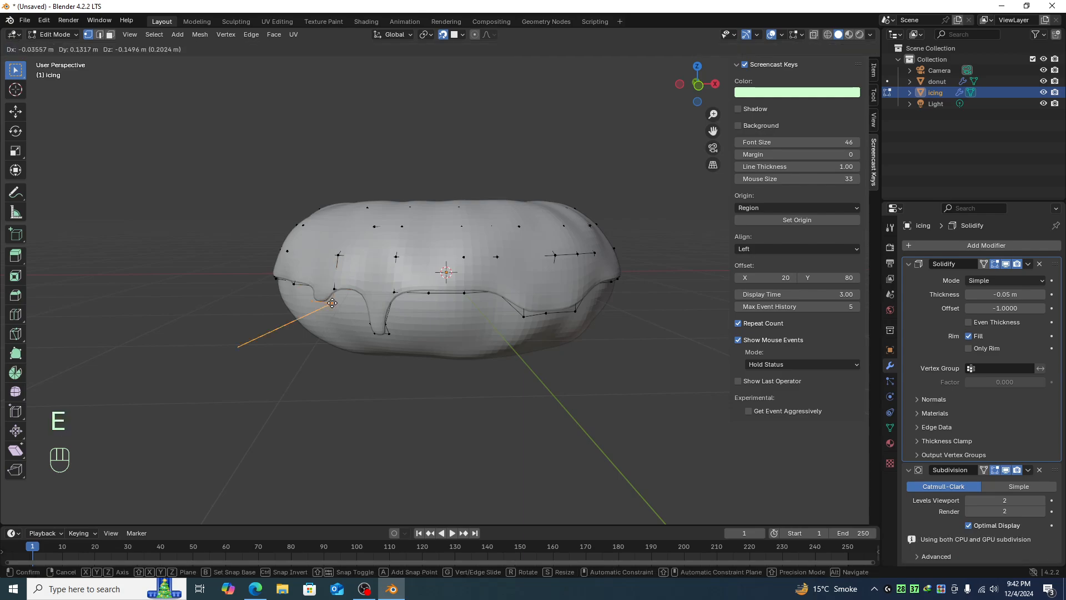
click(337, 312)
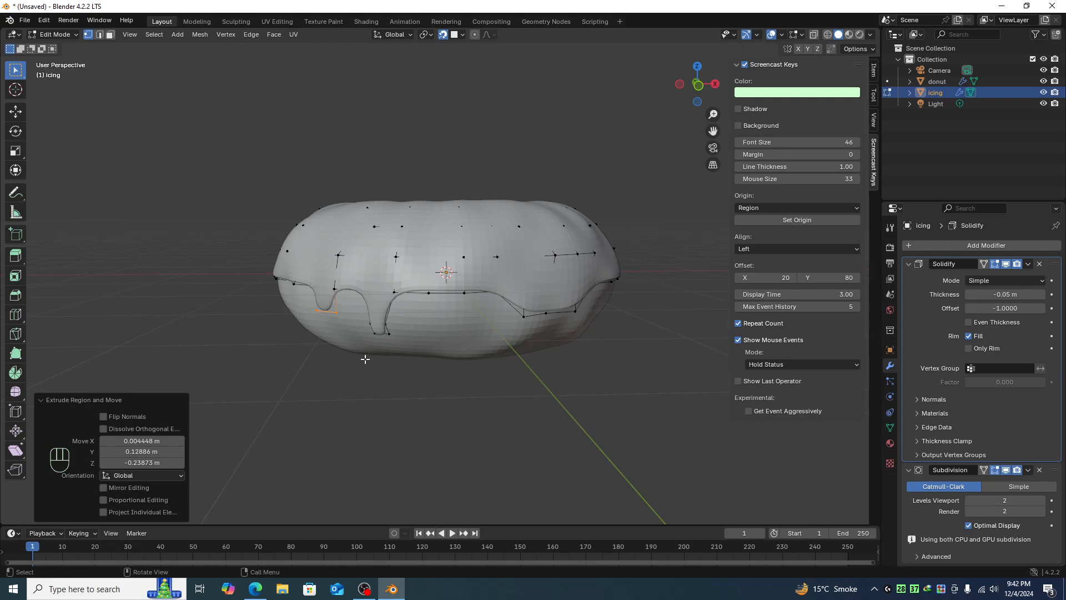
key(s)
click(346, 341)
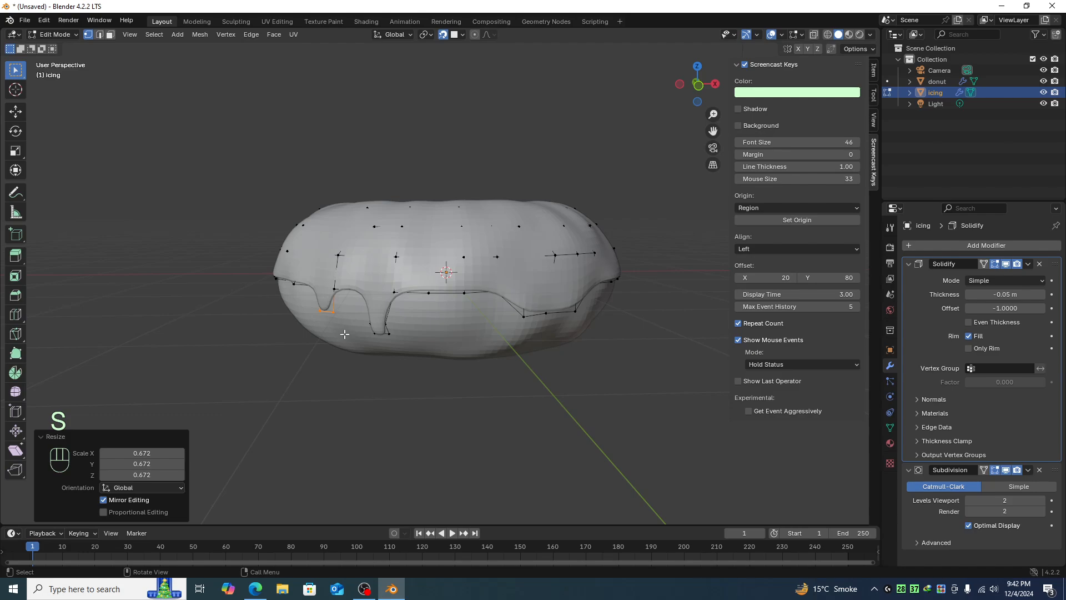
key(e)
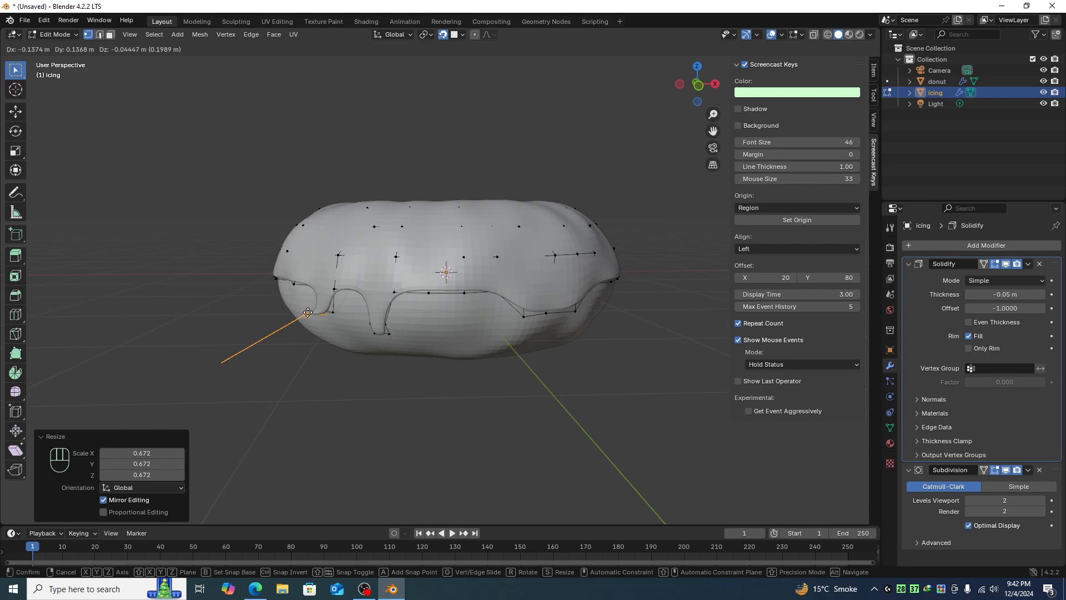
click(324, 326)
click(376, 451)
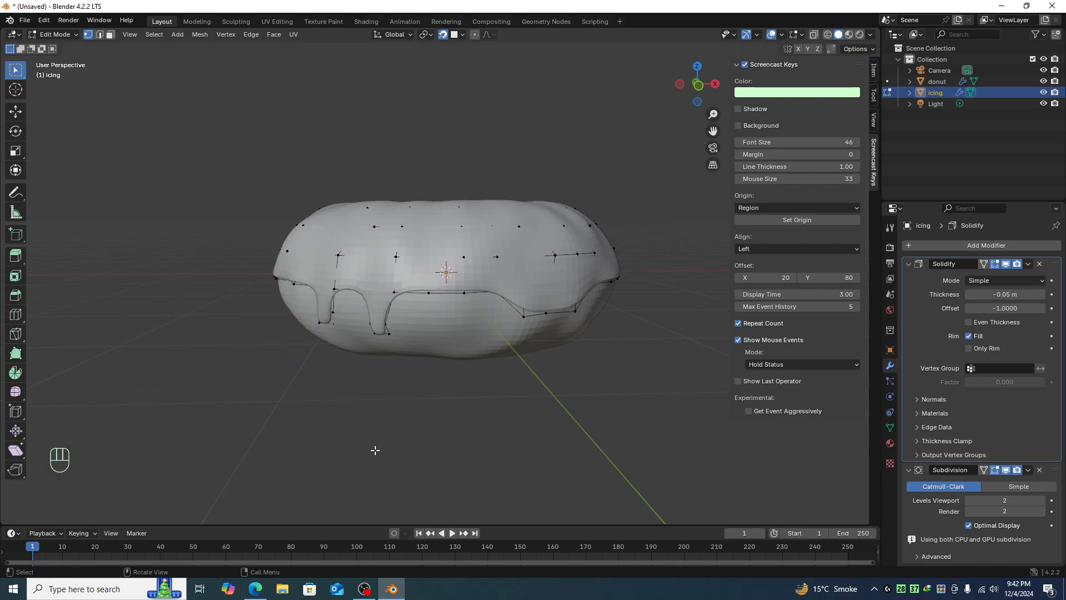
- Turn snapping off and slightly reposition a vertex at the bottom of a drip
middle_drag(364, 415, 400, 418)
click(379, 335)
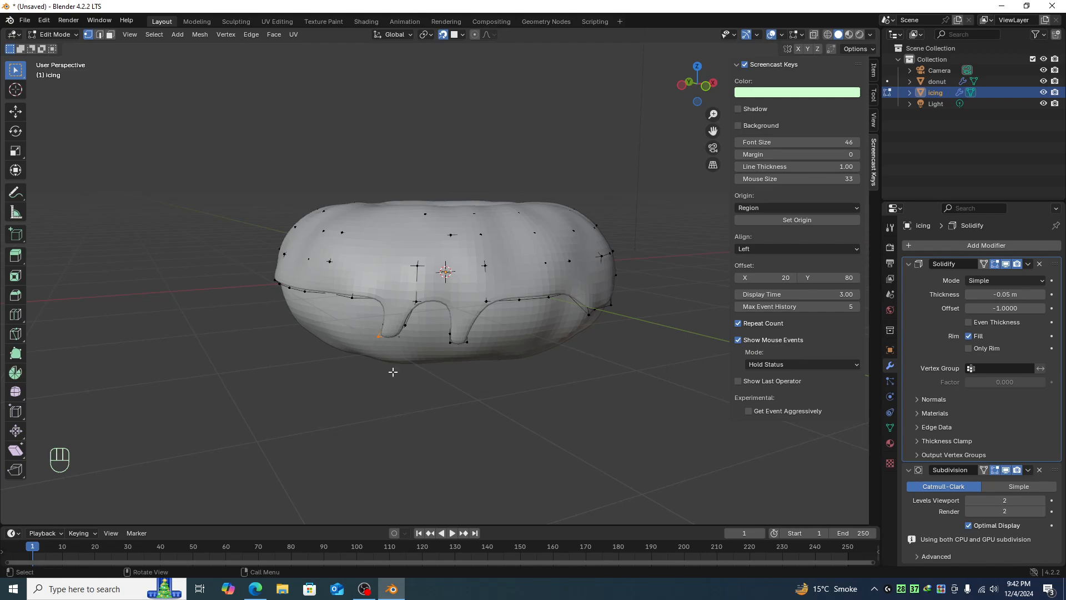
click(442, 34)
key(g)
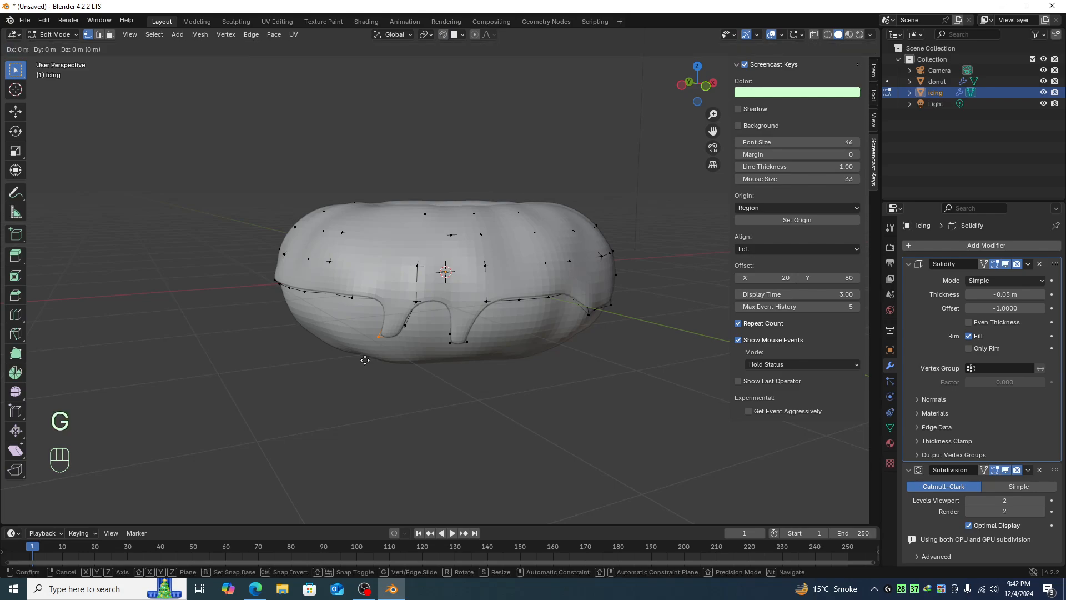
click(371, 358)
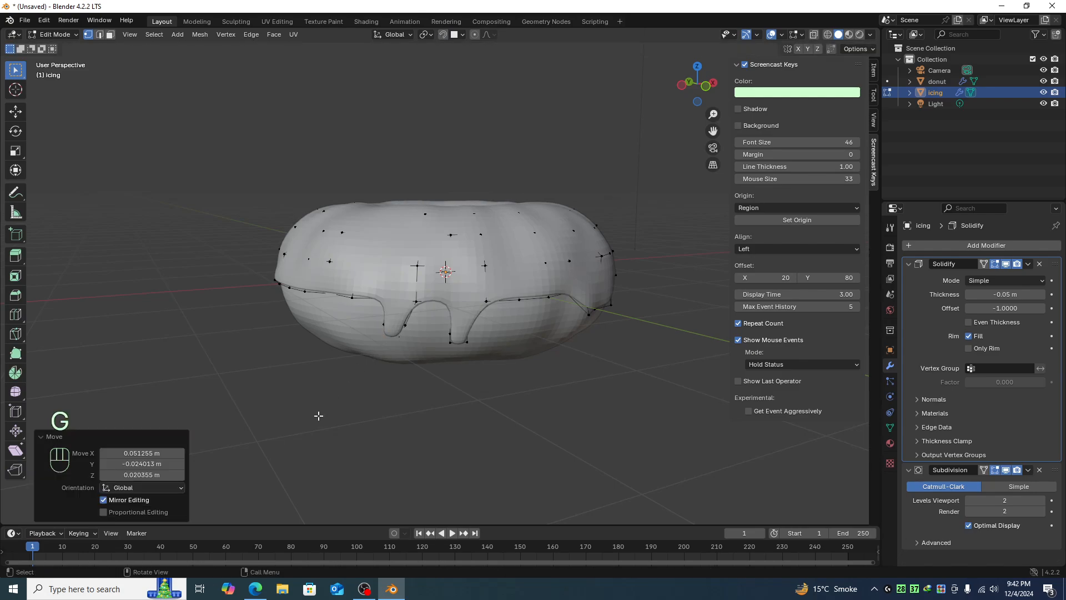
- Return to Object Mode and apply Shade Auto Smooth to the icing
middle_drag(326, 418, 489, 362)
key(Tab)
click(489, 362)
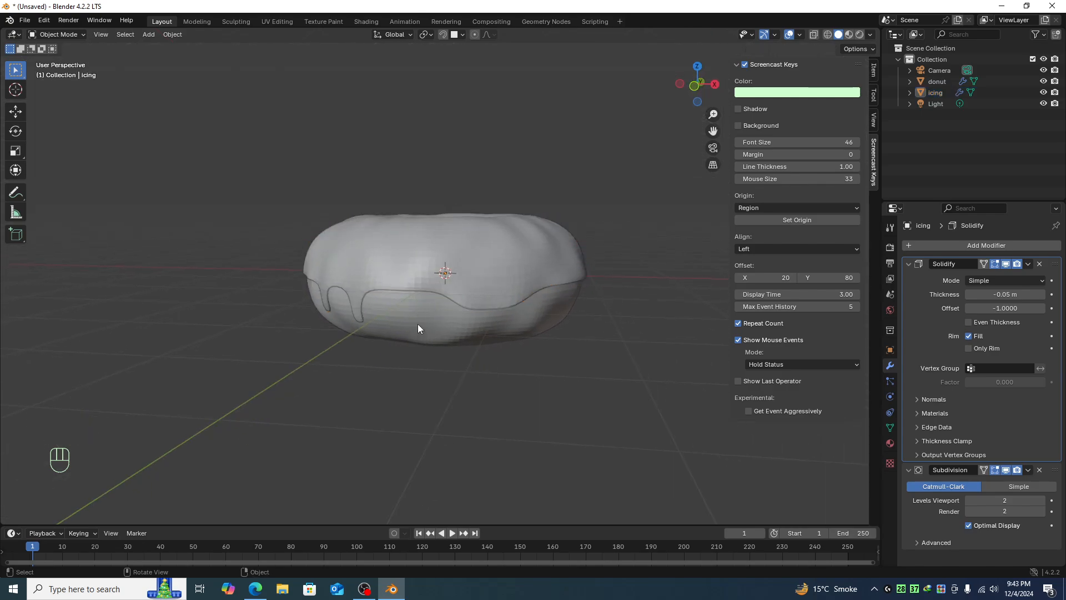
click(455, 300)
click(462, 359)
click(464, 248)
right_click(463, 248)
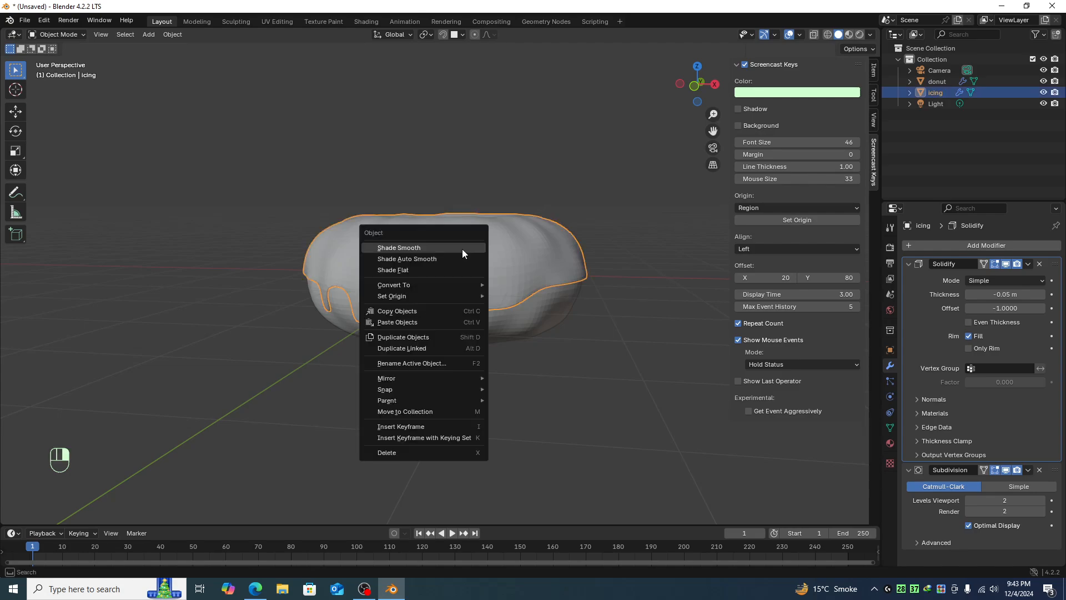
click(457, 259)
- Apply Shade Auto Smooth to the donut as well
click(383, 342)
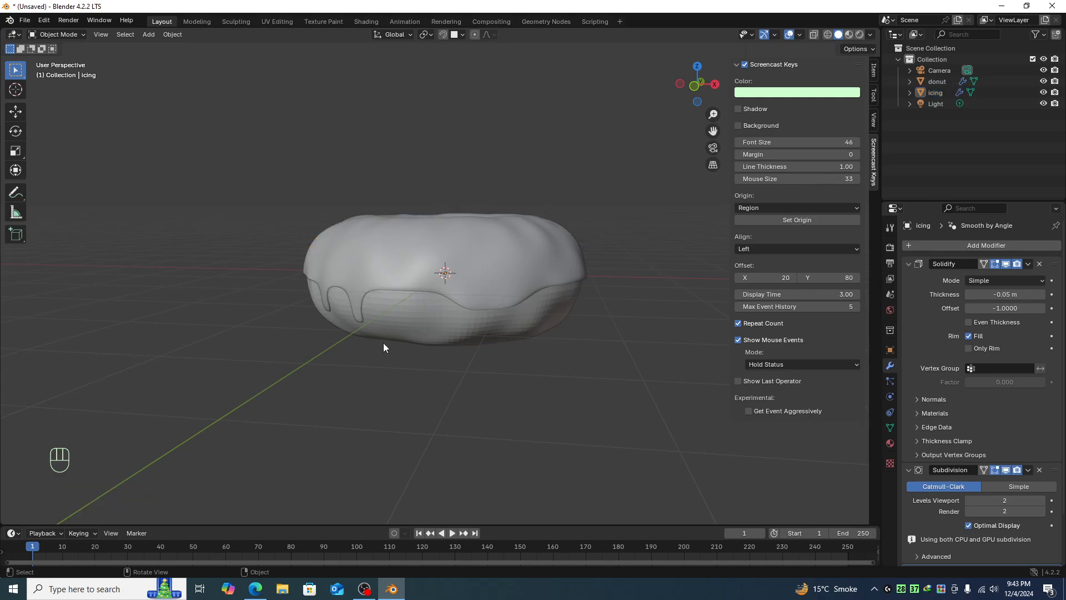
click(425, 313)
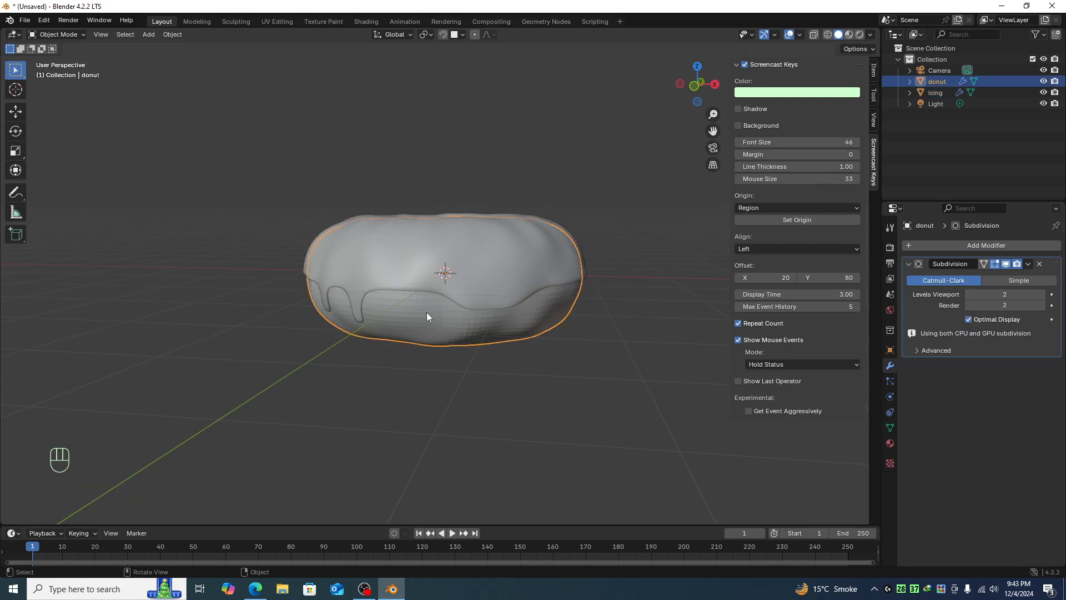
right_click(427, 317)
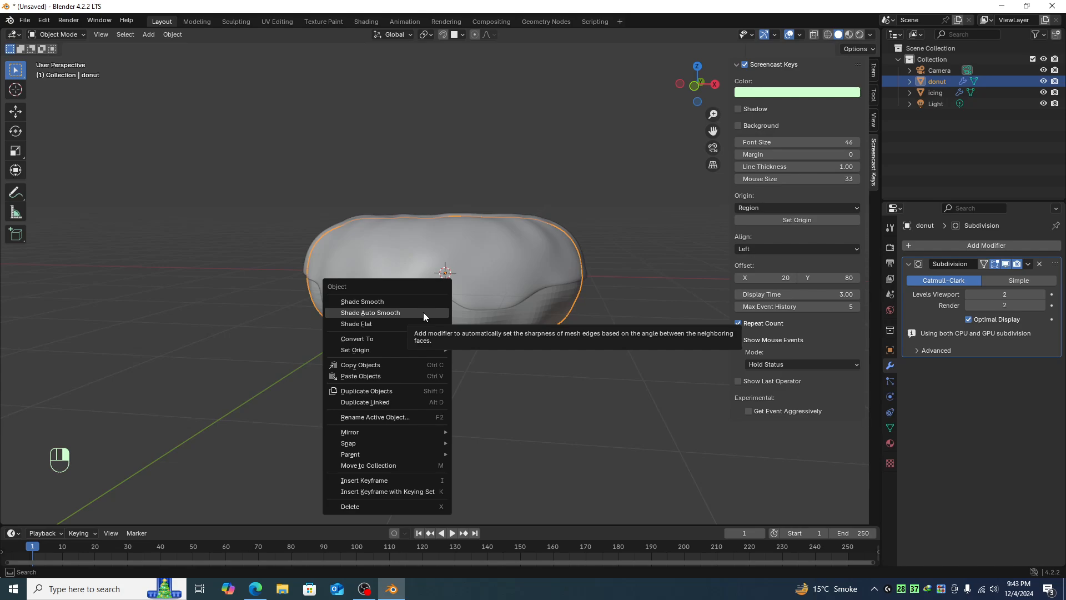
click(463, 315)
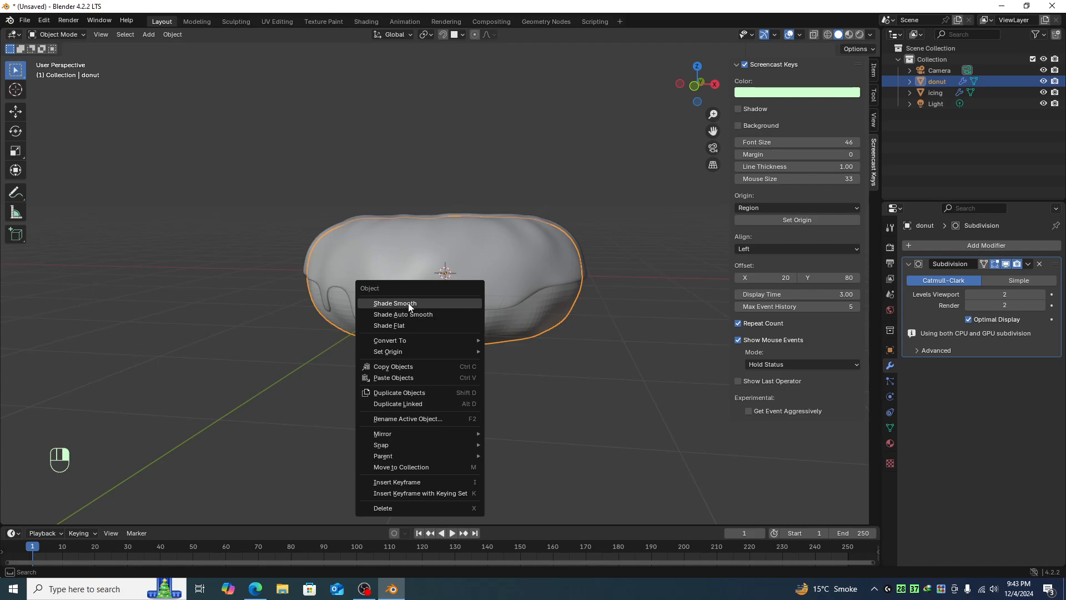
click(402, 317)
click(511, 414)
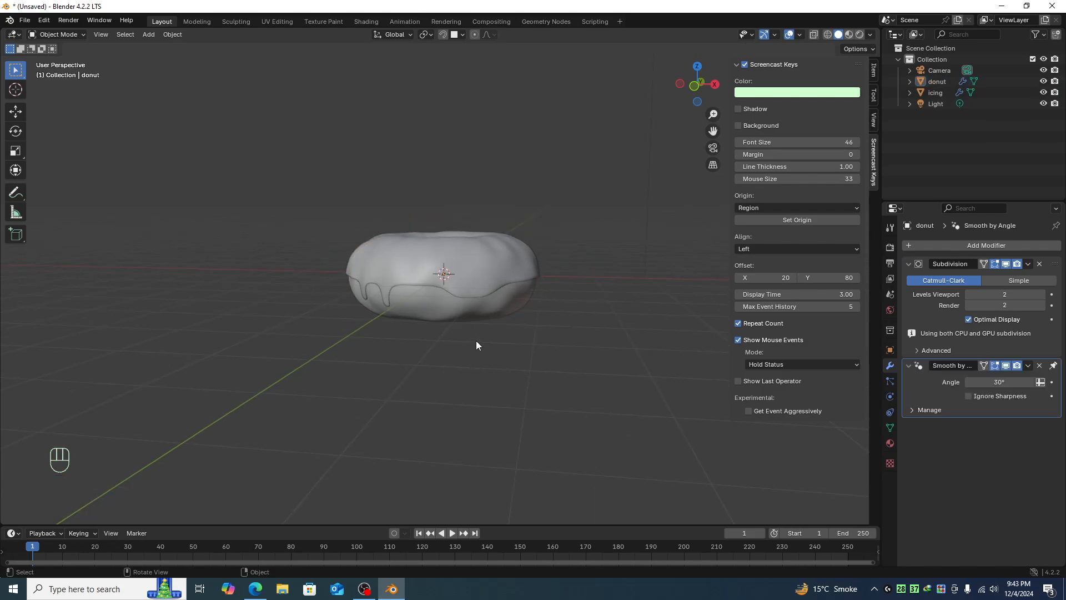
- Orbit and zoom around the donut to inspect the smoothed icing and drips
middle_drag(478, 345, 558, 367)
scroll(557, 366, up, 3)
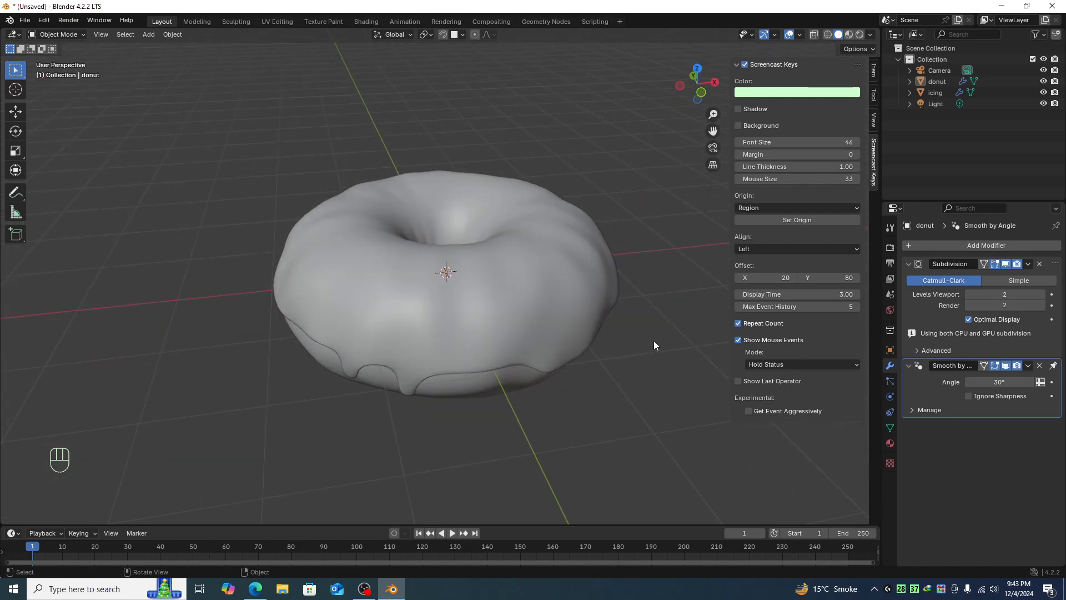
middle_drag(654, 341, 574, 313)
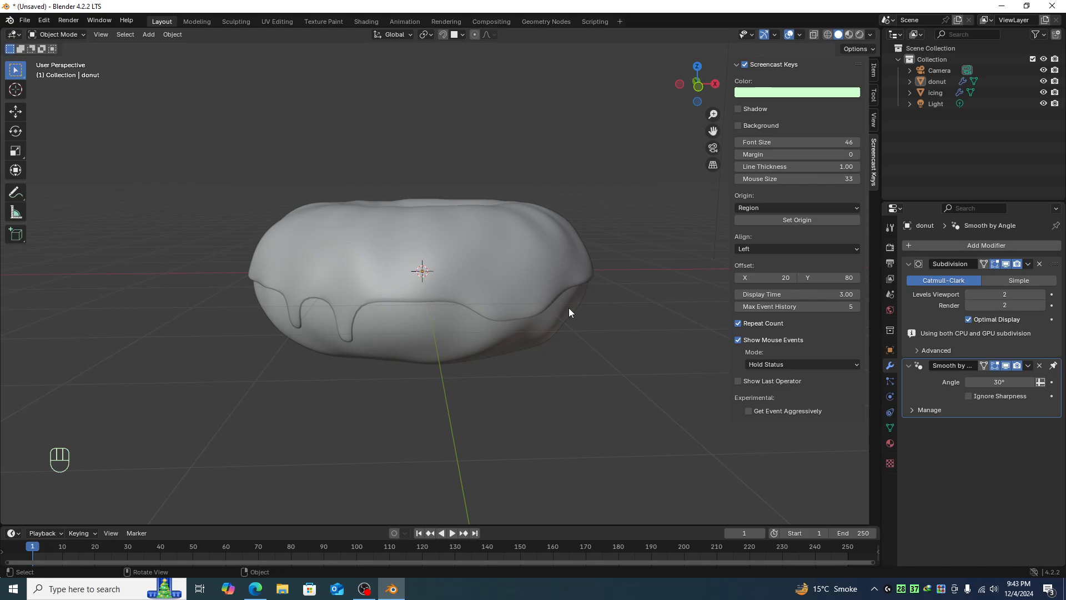
mouse_move(560, 346)
middle_down()
mouse_move(550, 393)
mouse_move(558, 348)
mouse_move(577, 359)
mouse_move(561, 361)
mouse_move(553, 382)
mouse_move(559, 367)
middle_up()
scroll(561, 366, down, 2)
scroll(561, 365, up, 3)
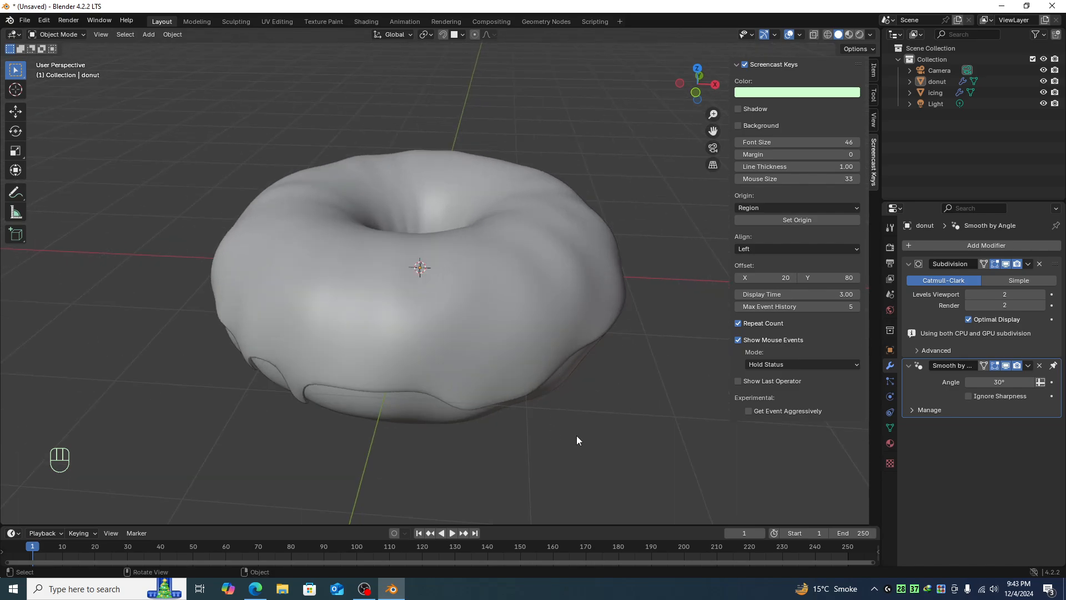